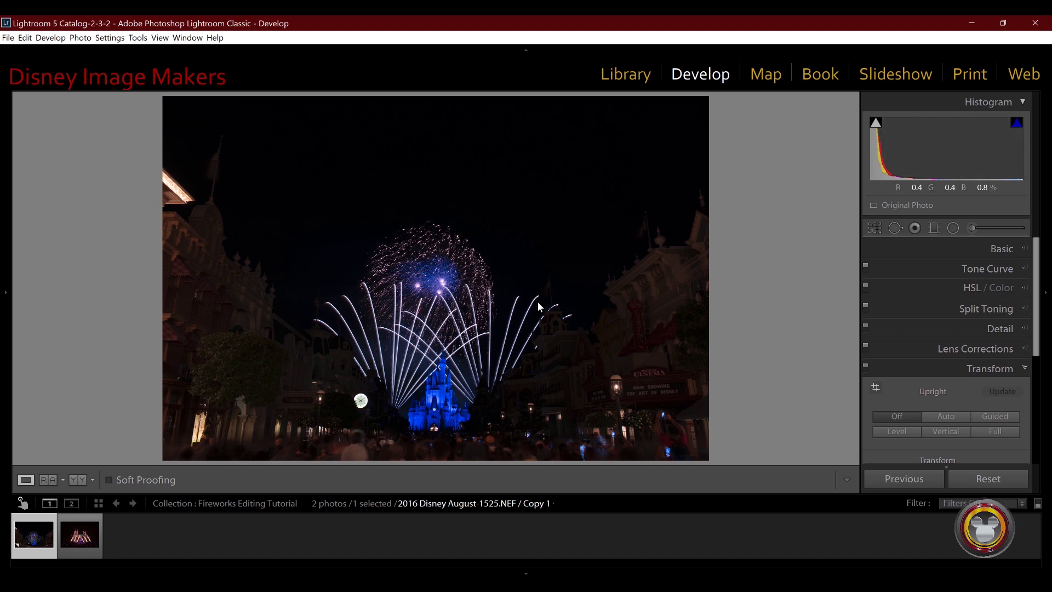
- Raise Exposure to +2.81, drop Highlights to -63 and lift Shadows to +45, with highlight clipping shown
click(1008, 248)
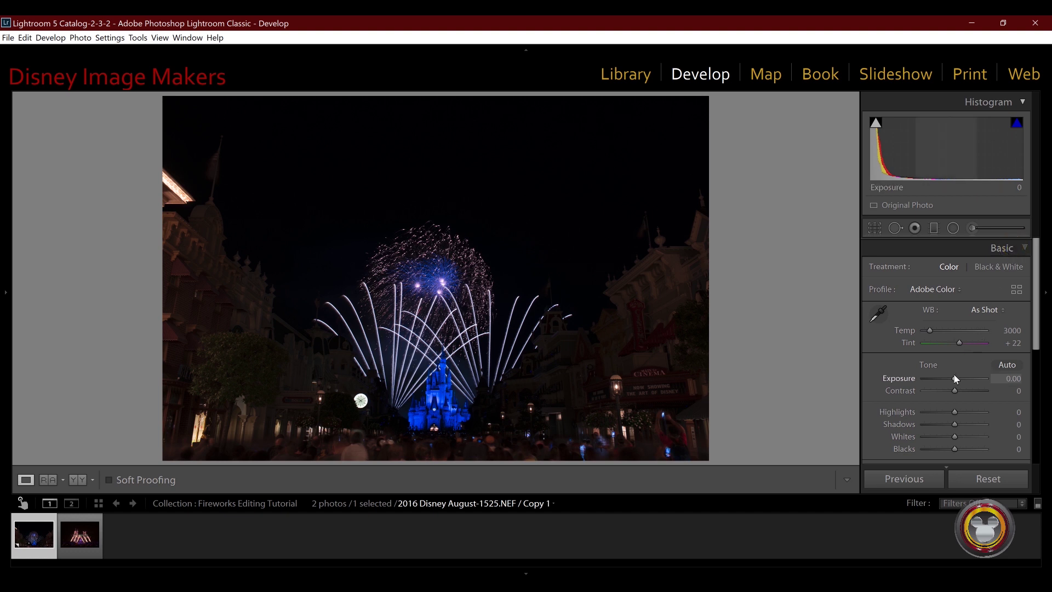
drag(953, 380, 970, 379)
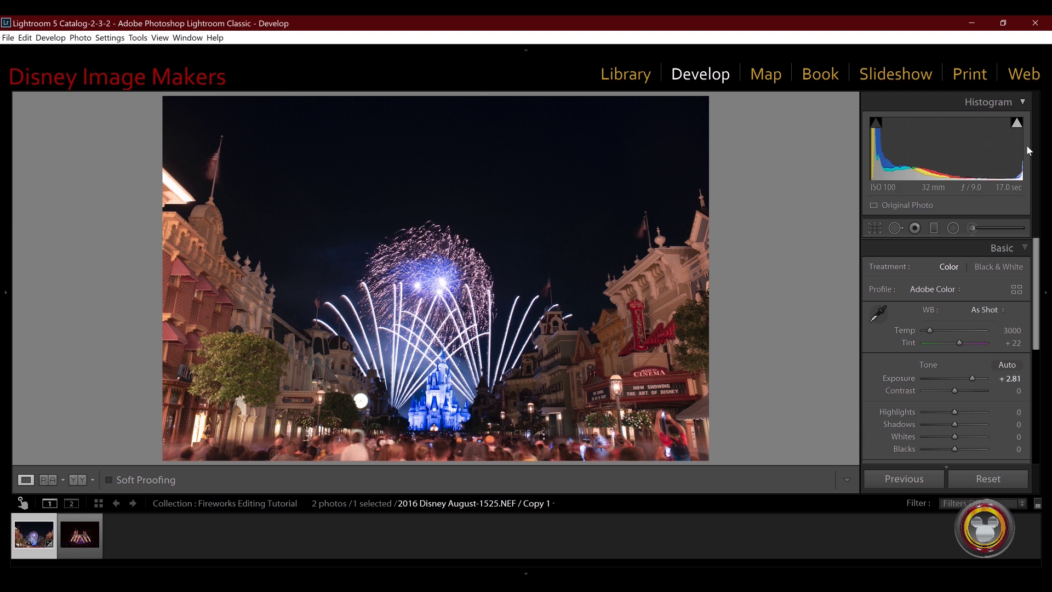
click(1017, 125)
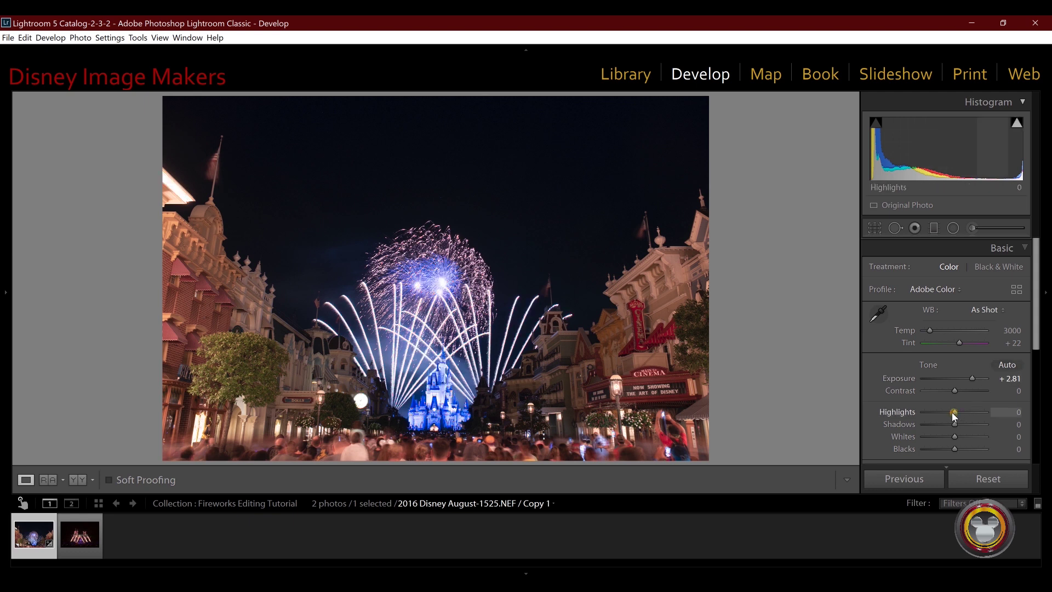
drag(954, 412, 933, 412)
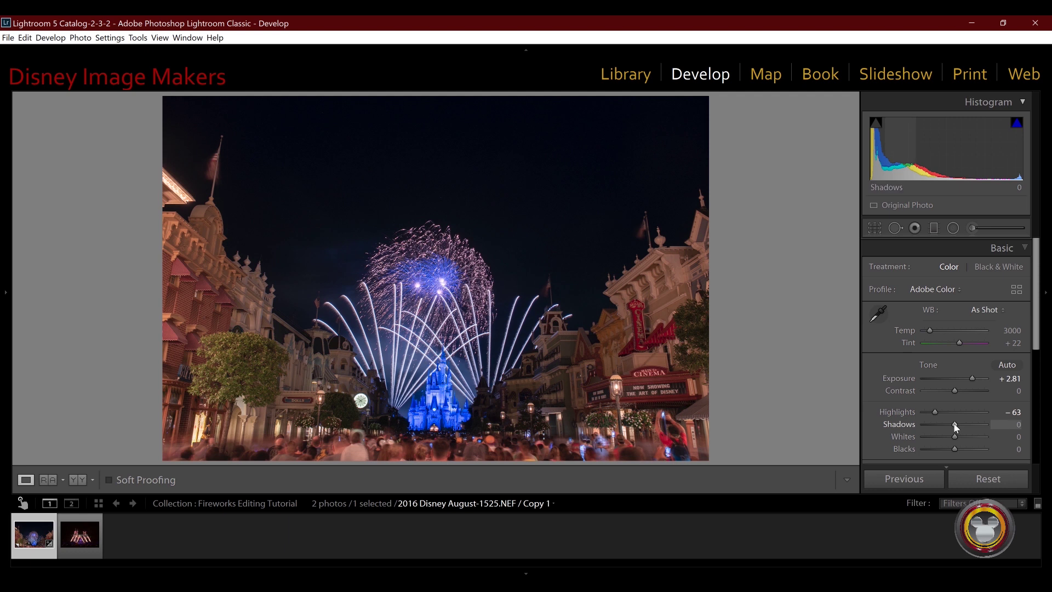
drag(954, 425, 967, 426)
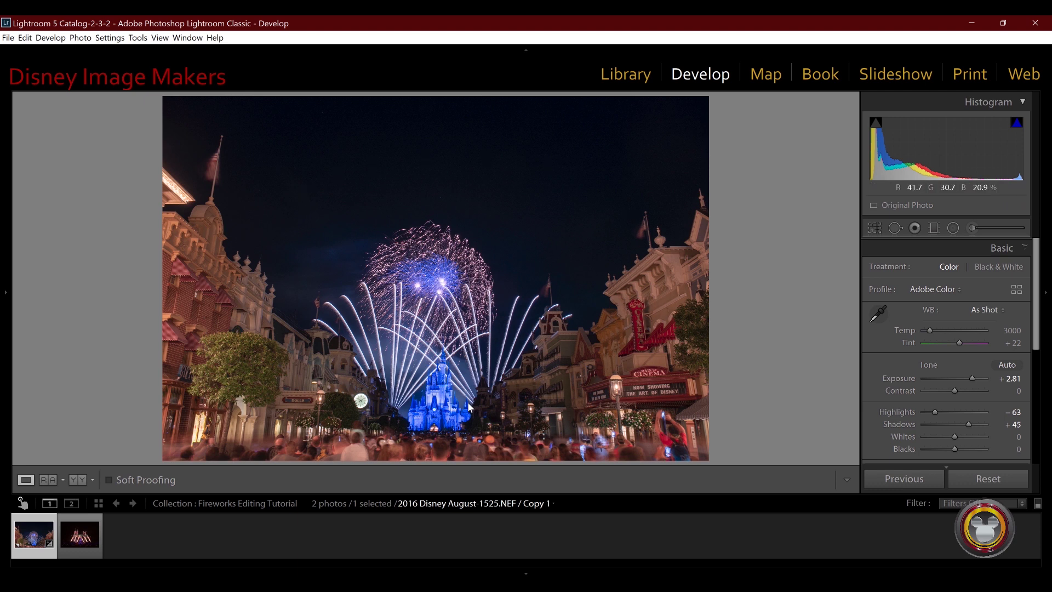
click(447, 398)
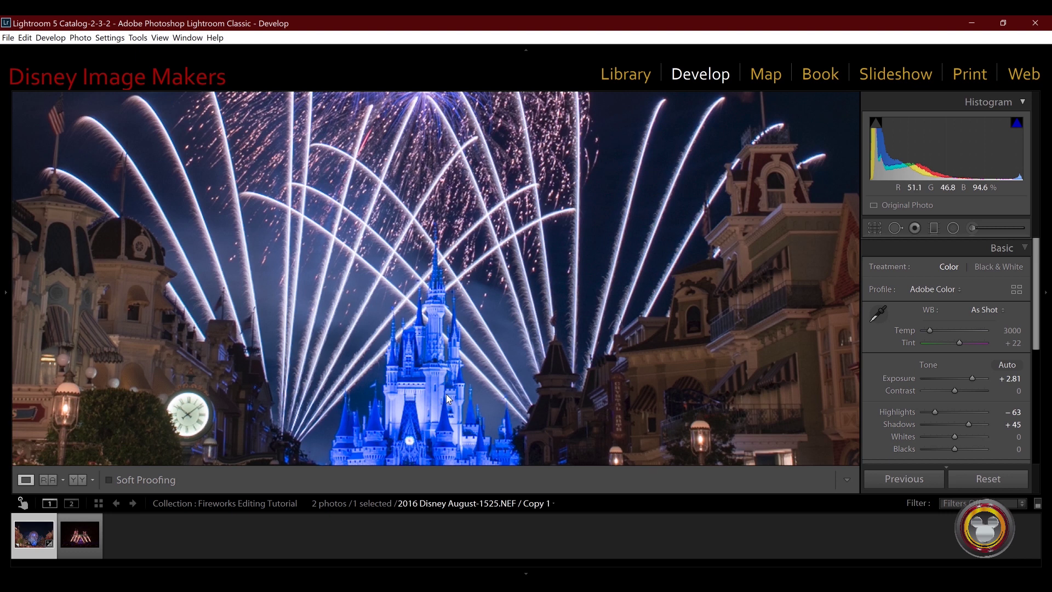
drag(447, 399, 444, 263)
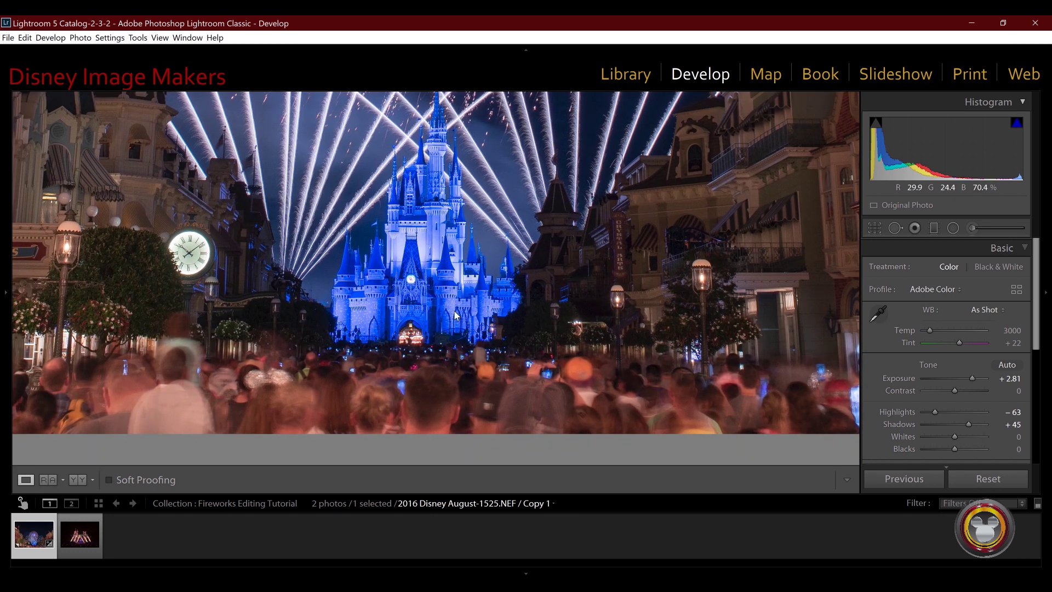
mouse_move(425, 239)
mouse_down()
mouse_move(437, 272)
mouse_move(509, 299)
mouse_move(427, 282)
mouse_move(263, 283)
mouse_up()
drag(743, 283, 614, 225)
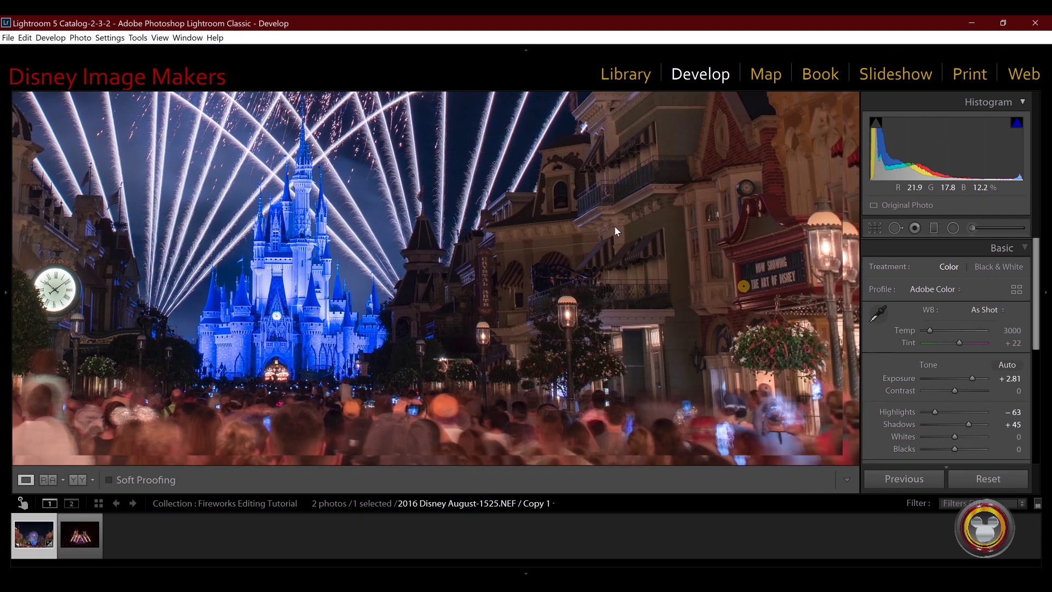
drag(340, 272, 521, 274)
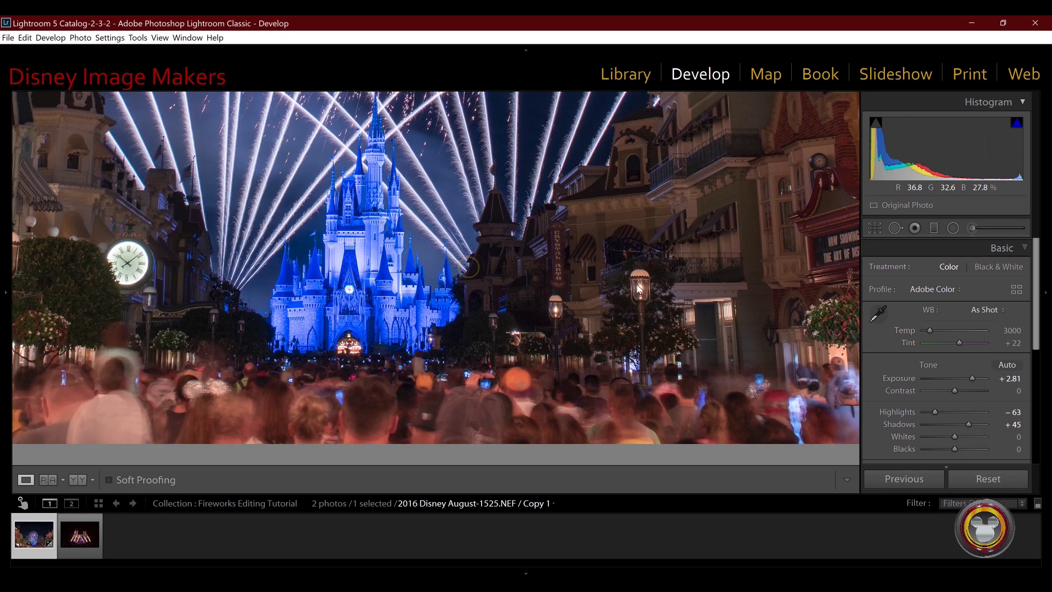
click(520, 273)
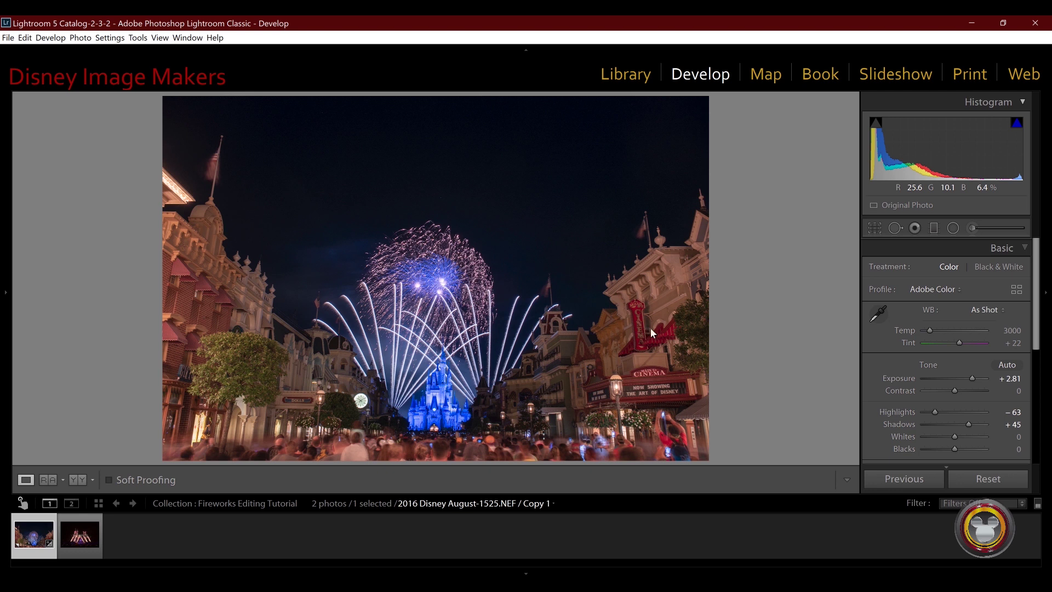
- Try the Upright Auto perspective correction in the Transform panel, then undo it
drag(1034, 286, 1037, 419)
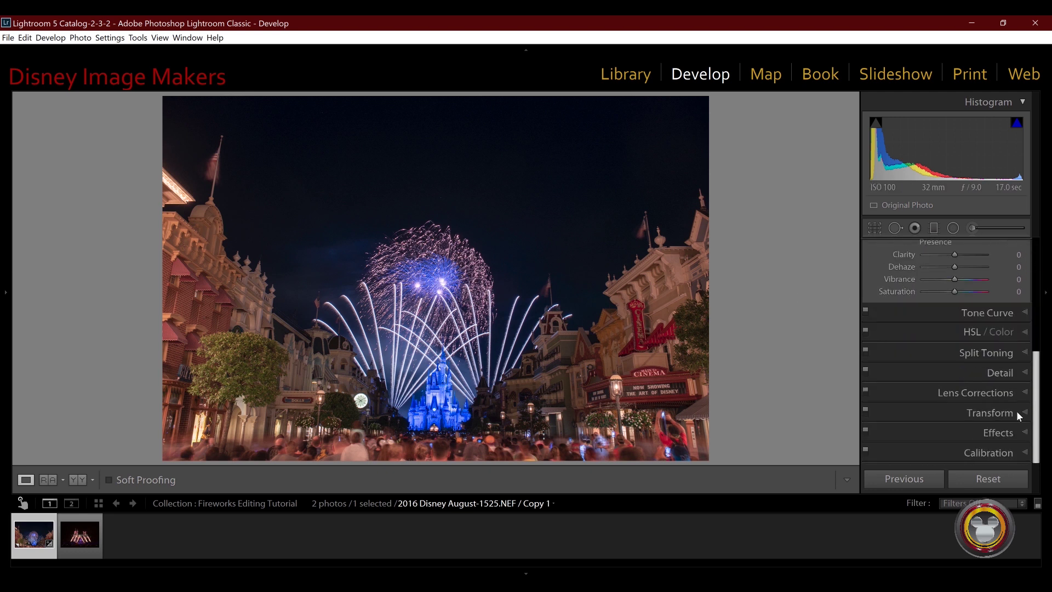
click(1008, 411)
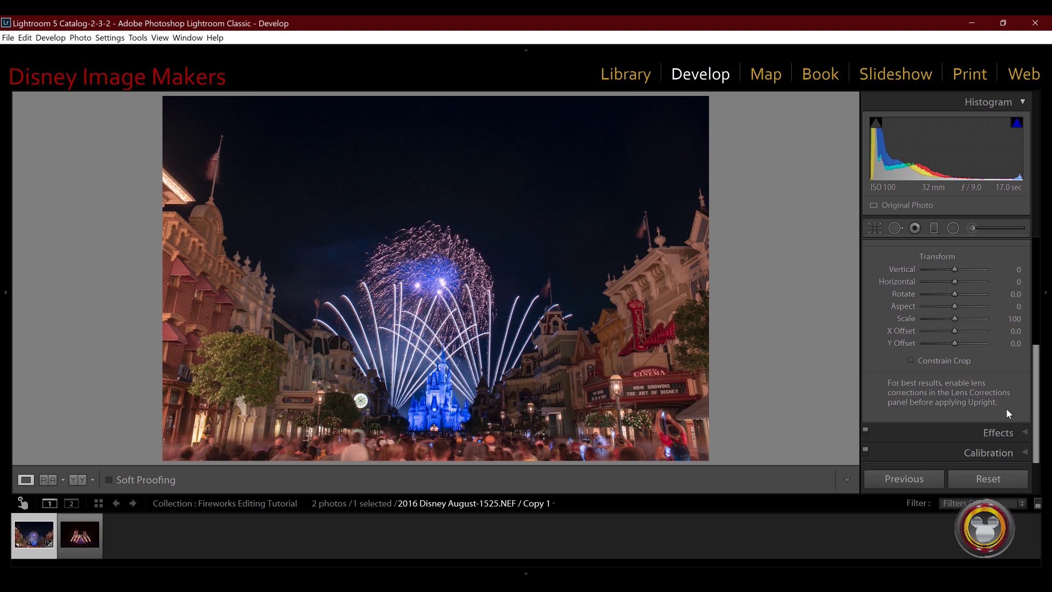
drag(1033, 401, 1035, 351)
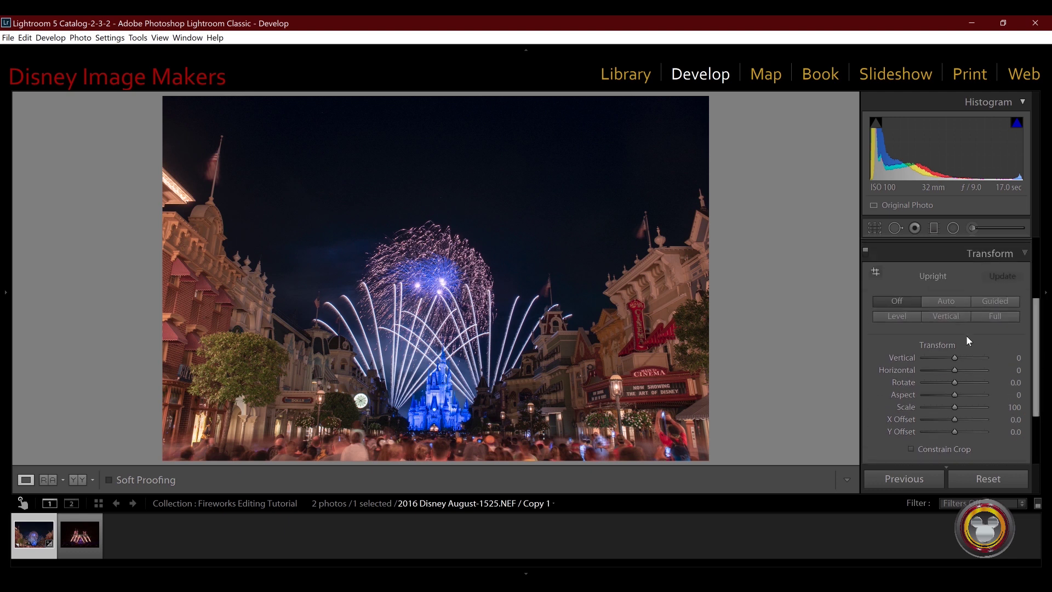
click(947, 301)
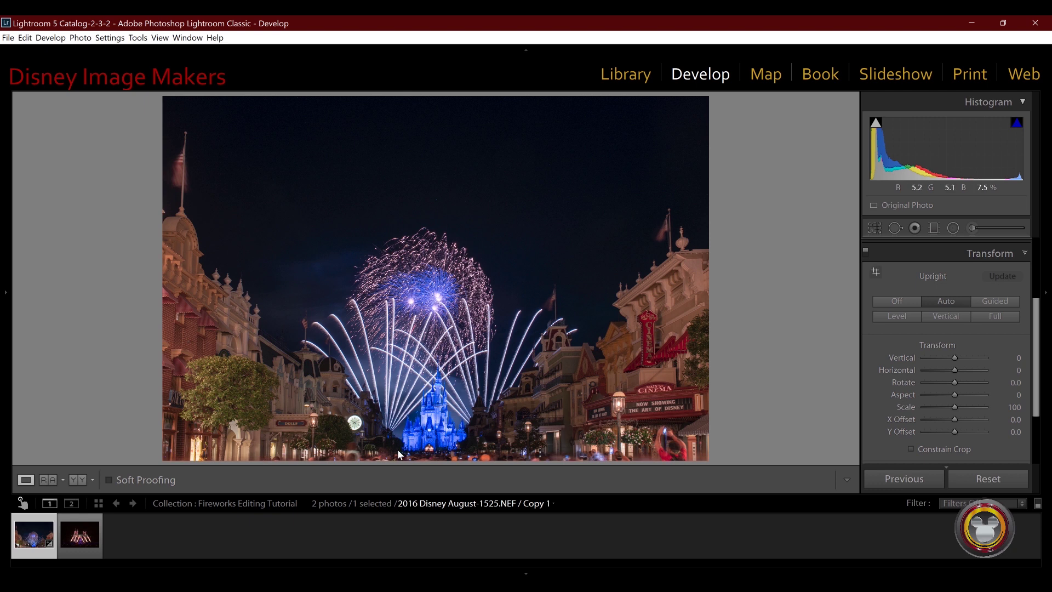
key(ctrl+z)
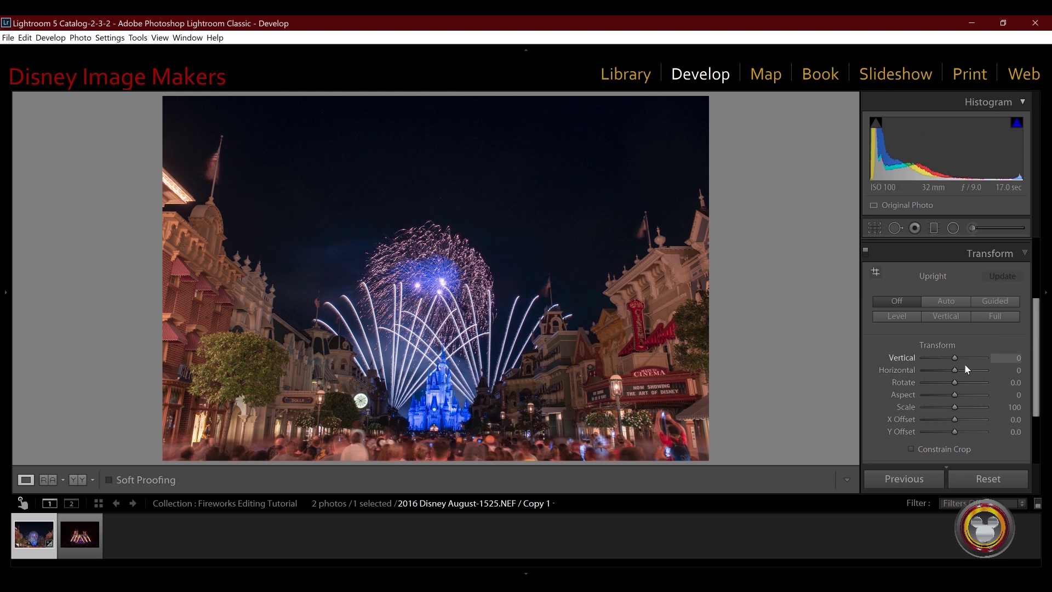
- Set the Vertical transform to -33 with the alignment grid shown
click(950, 360)
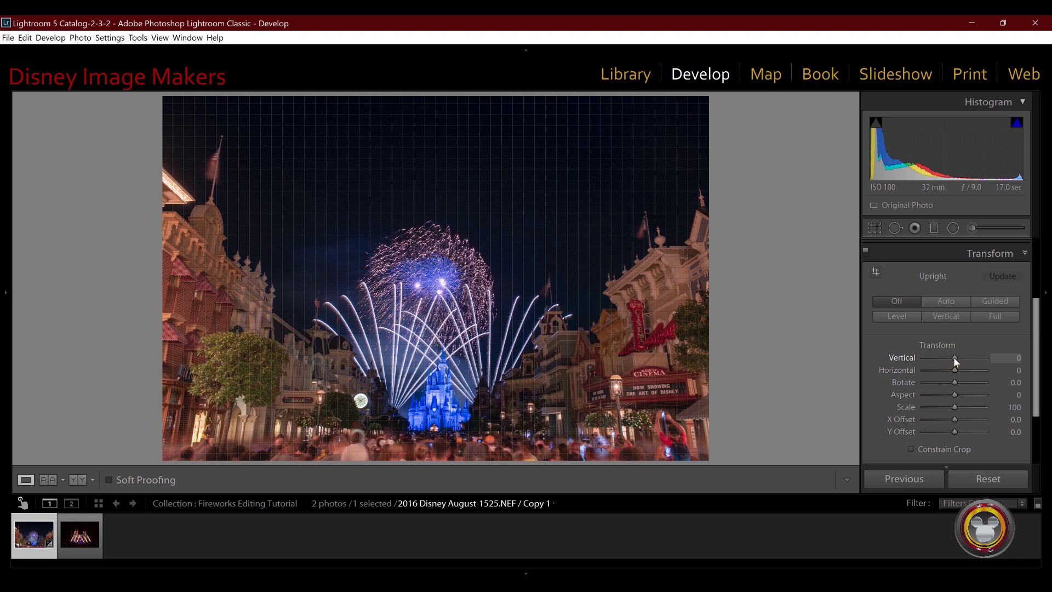
drag(953, 356, 938, 356)
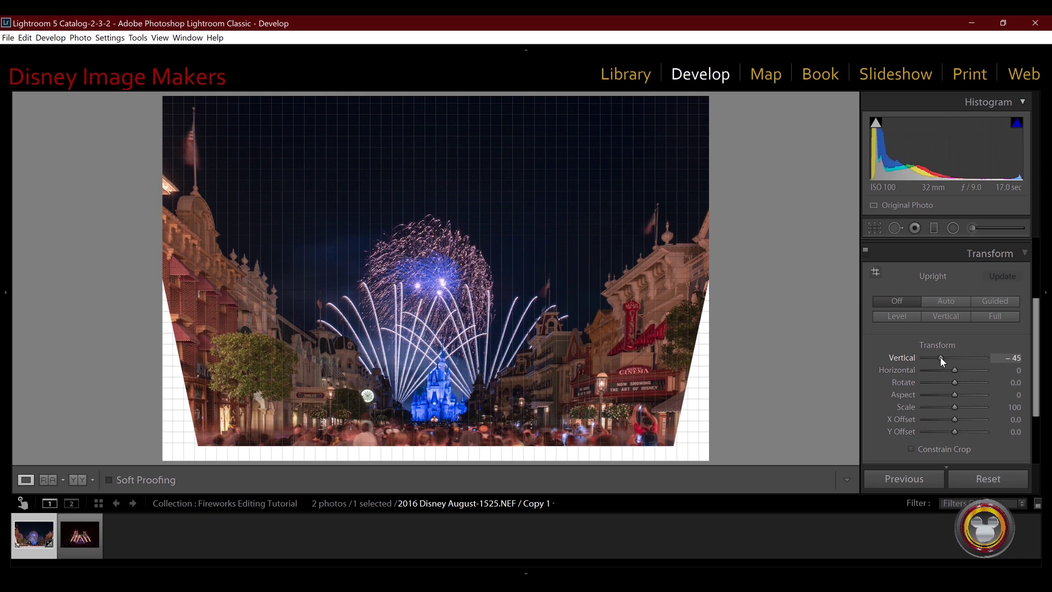
drag(940, 357, 942, 358)
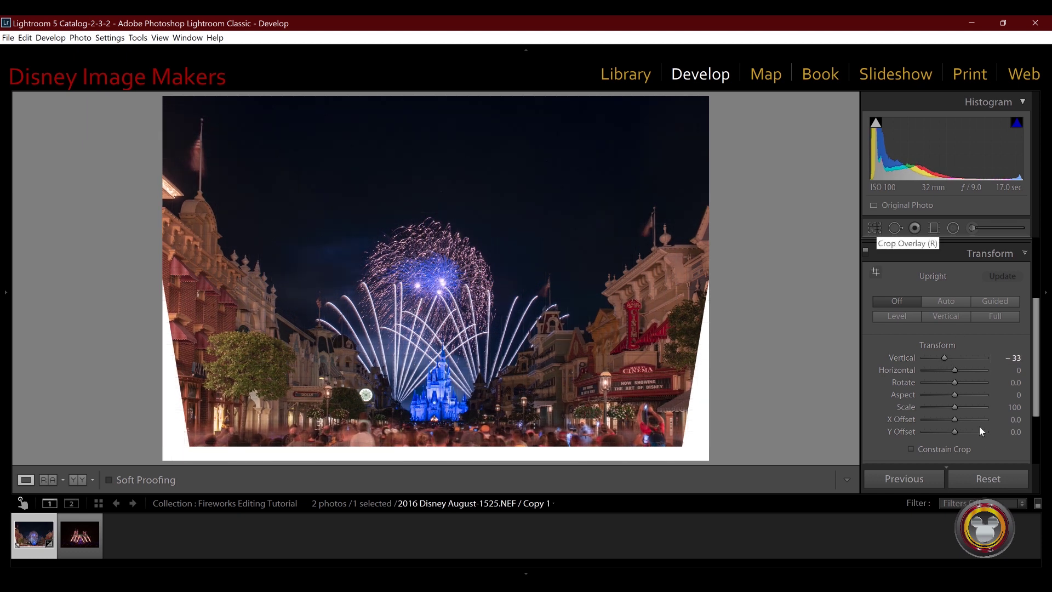
- Trim the crop's bottom, left and right edges manually, then try a square 1 x 1 crop
click(912, 449)
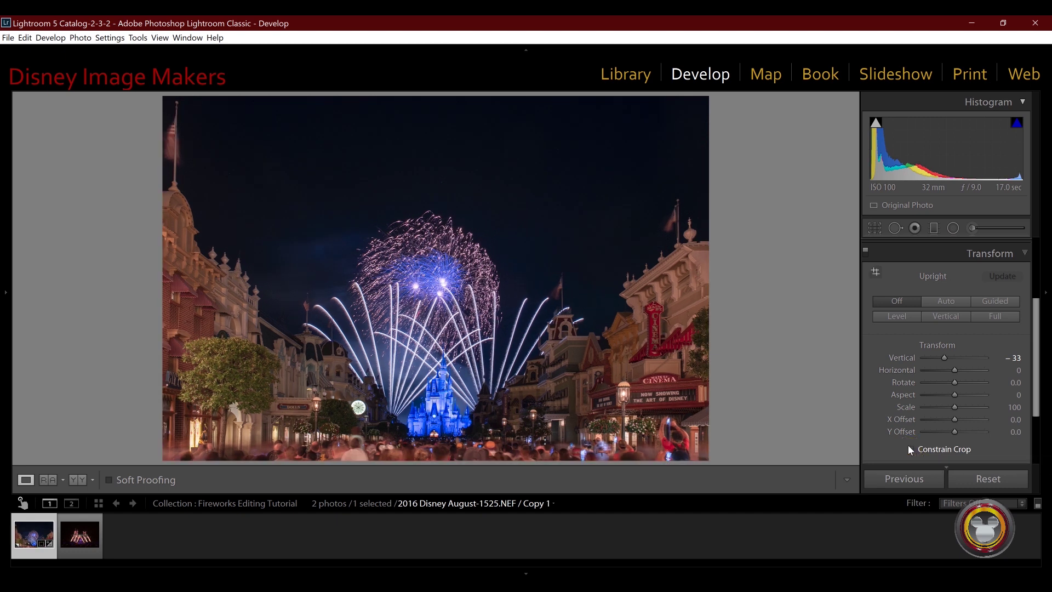
click(910, 448)
click(872, 232)
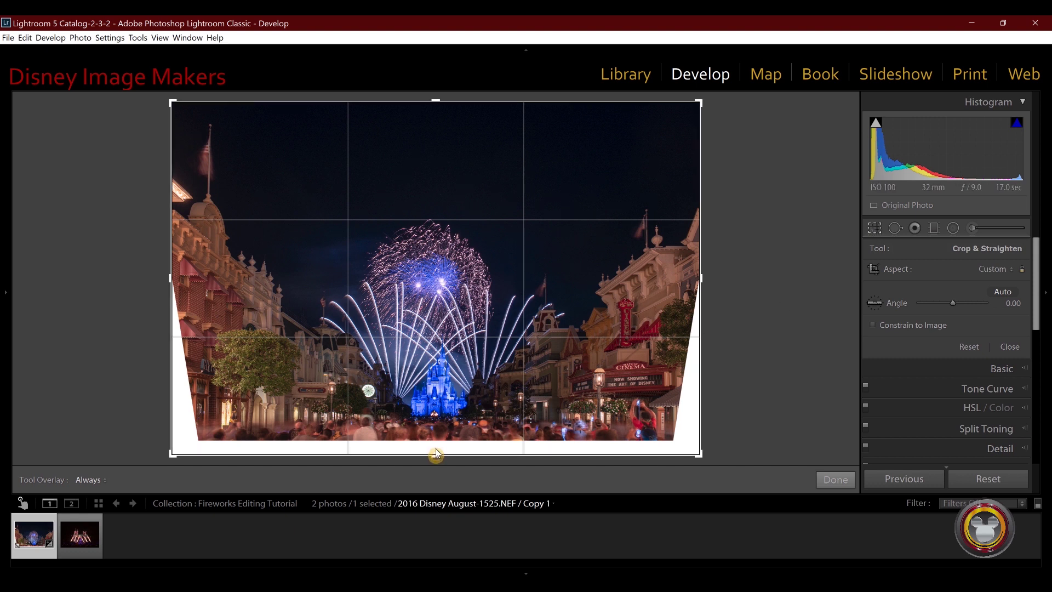
drag(436, 456, 437, 447)
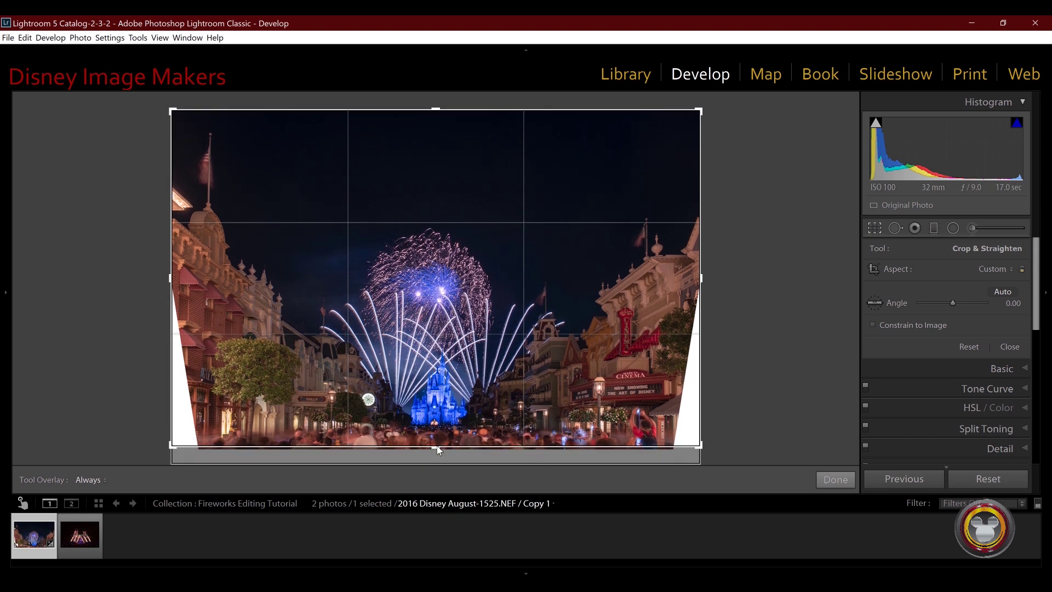
drag(178, 280, 193, 278)
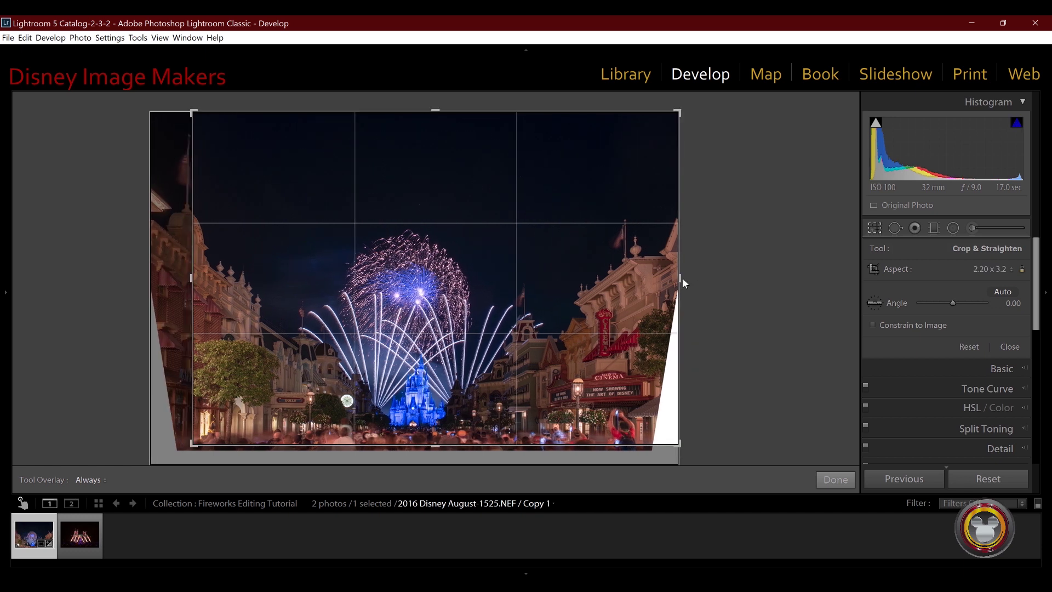
mouse_move(679, 278)
mouse_down()
mouse_move(646, 285)
mouse_move(665, 280)
mouse_up()
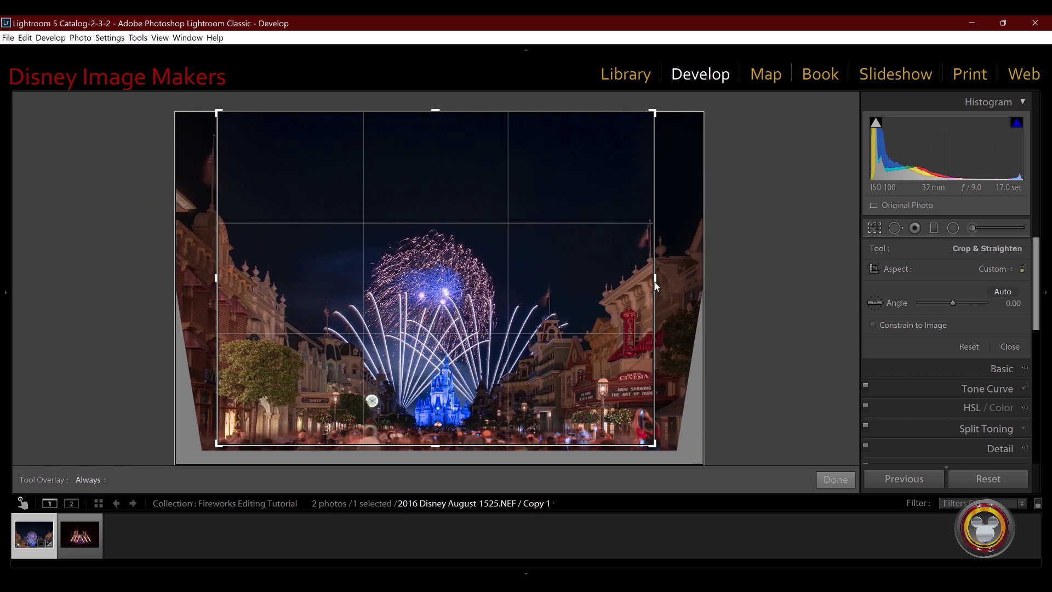
click(989, 273)
click(904, 323)
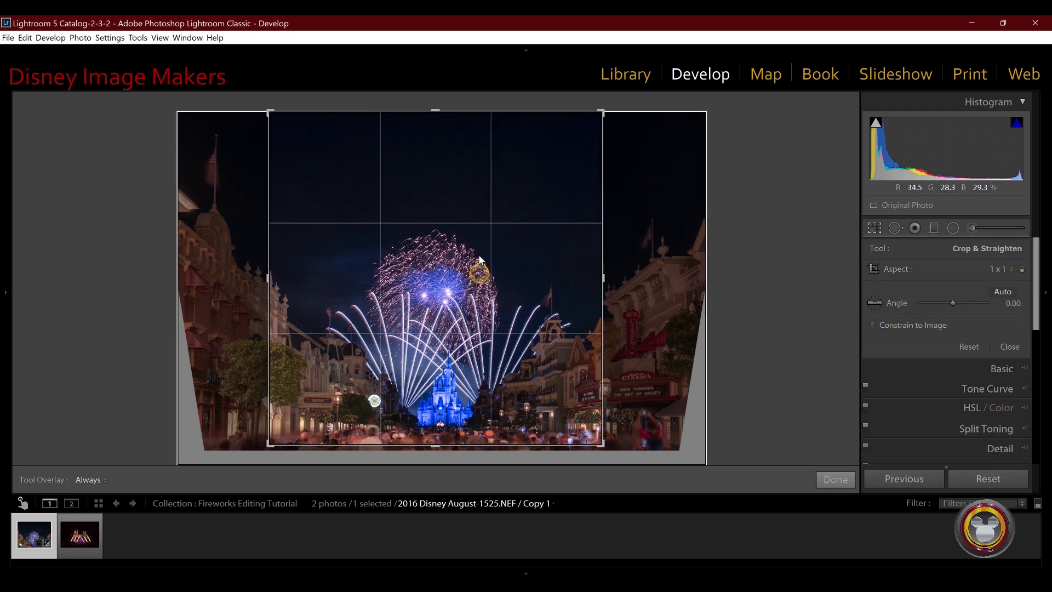
mouse_move(478, 277)
mouse_down()
mouse_move(460, 263)
mouse_move(476, 272)
mouse_up()
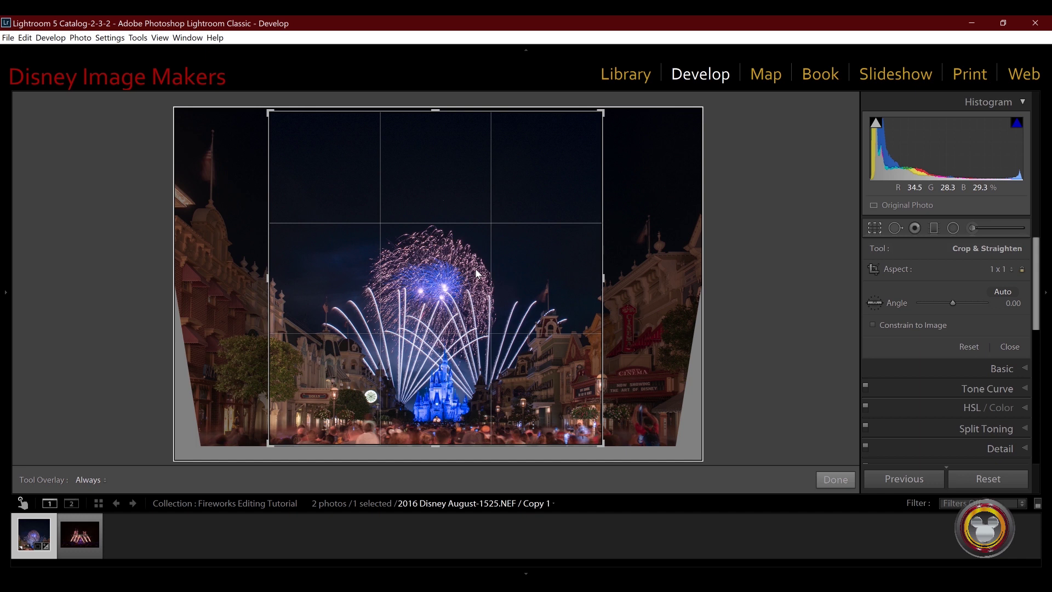
- Switch the crop to a 16 x 9 aspect, adjust the framing and apply it
click(1000, 270)
click(897, 399)
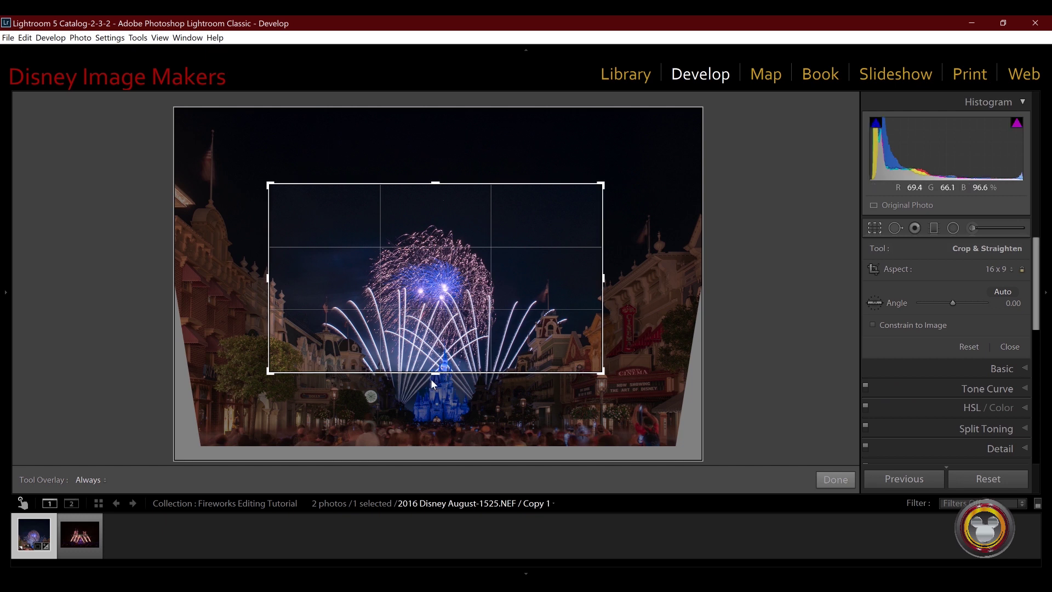
drag(433, 382, 435, 407)
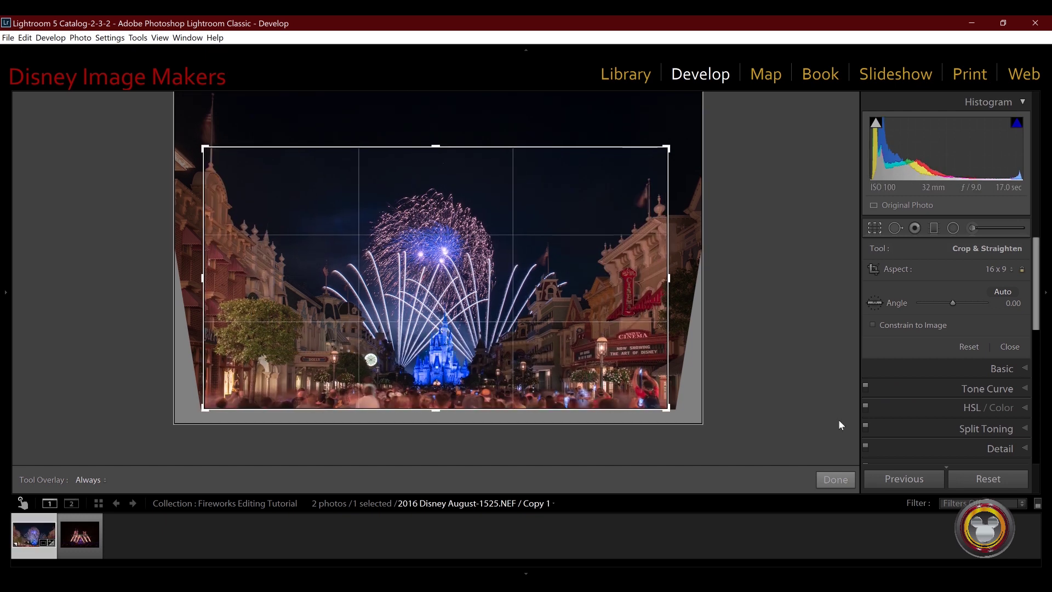
key(ctrl+z)
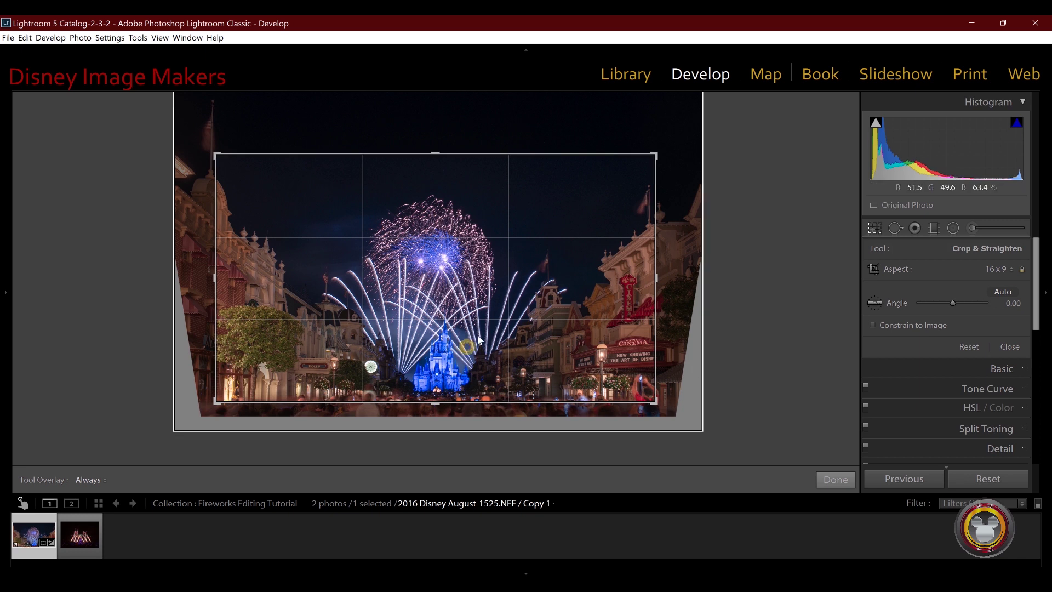
key(ctrl+z)
click(831, 480)
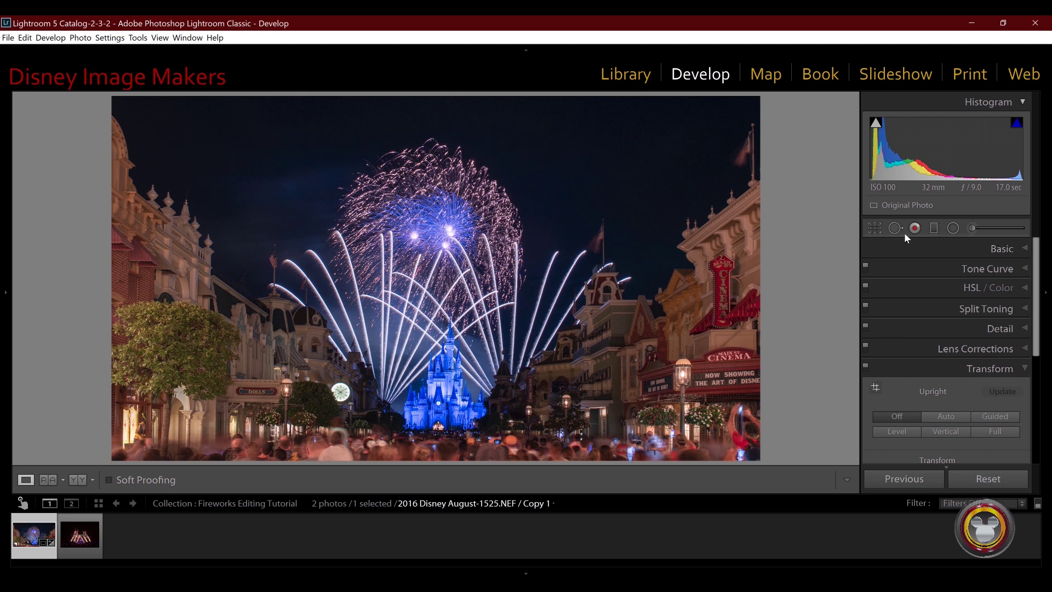
- Reset the Adjustment Brush effects, set Clarity to 61 and paint over the fireworks, buildings and crowd
click(972, 228)
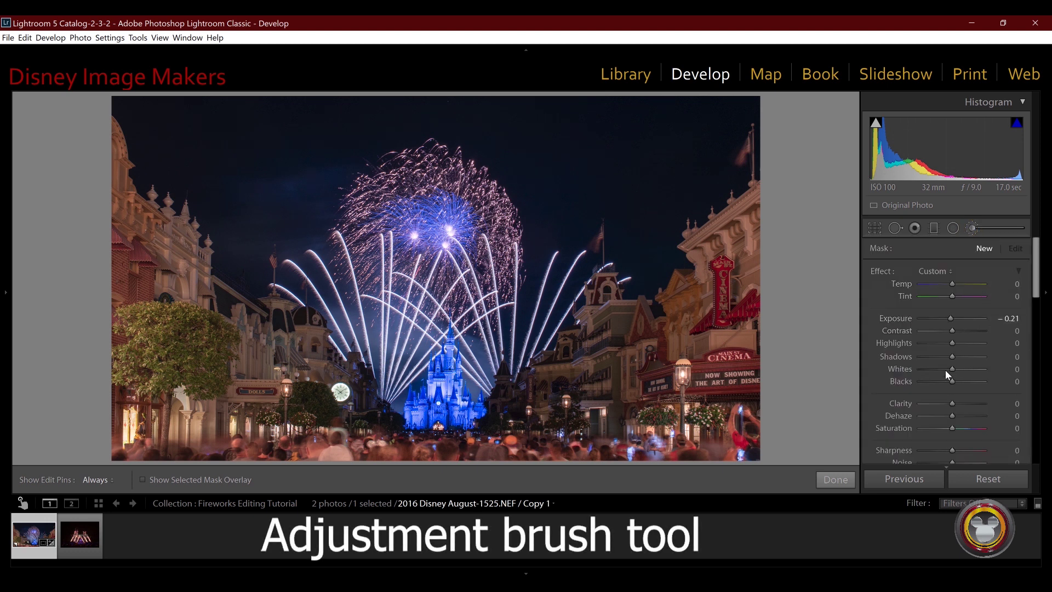
double_click(882, 270)
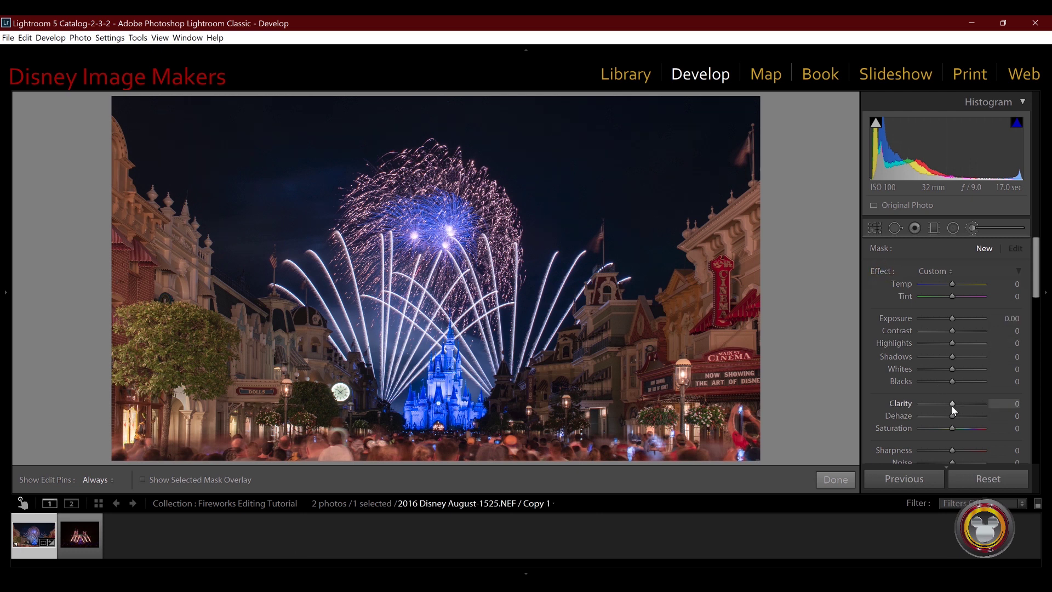
drag(949, 406, 967, 405)
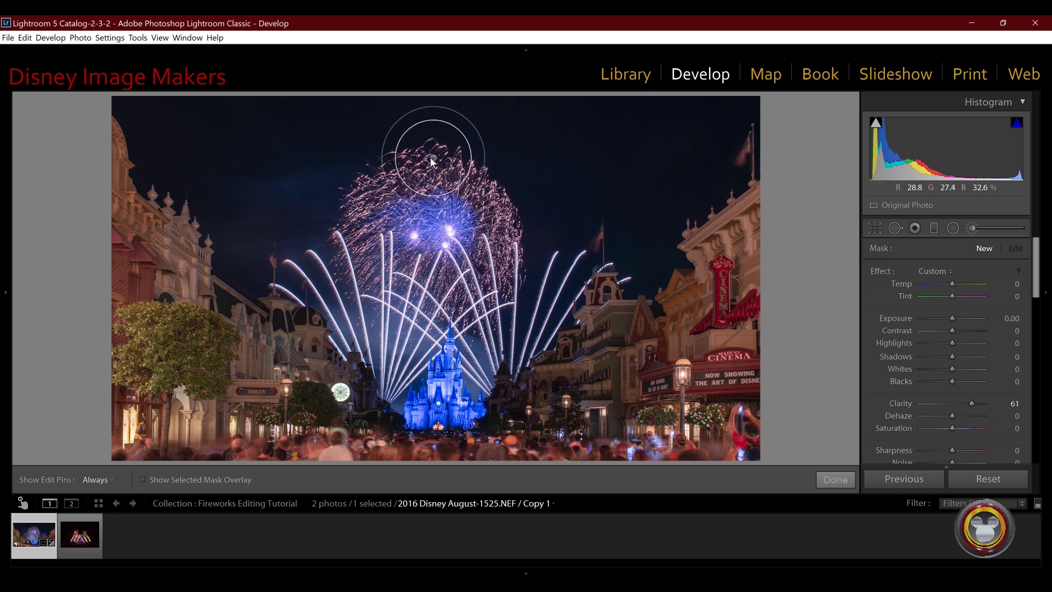
click(460, 165)
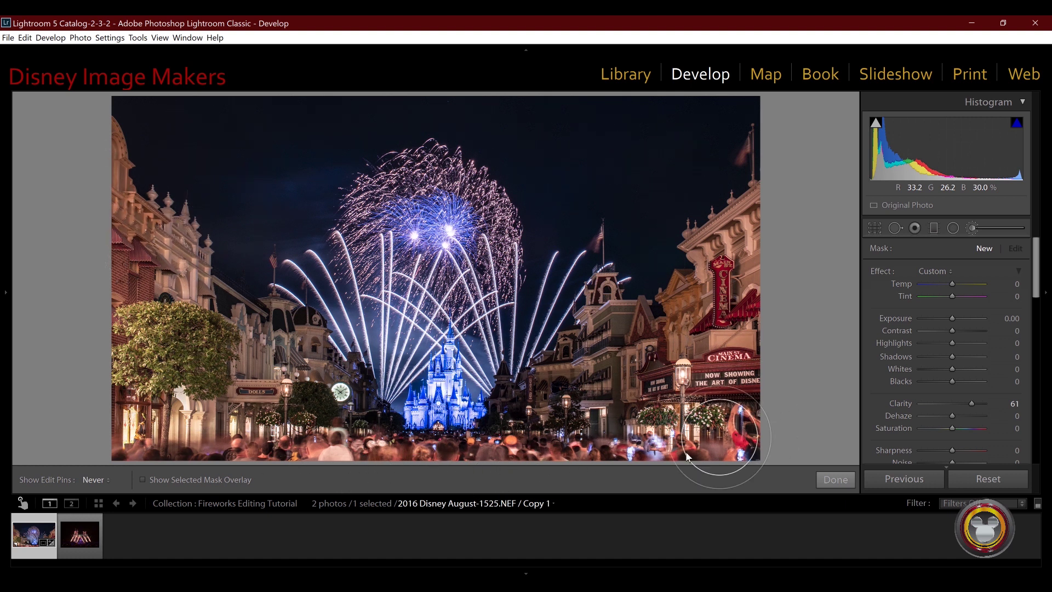
drag(687, 456, 575, 446)
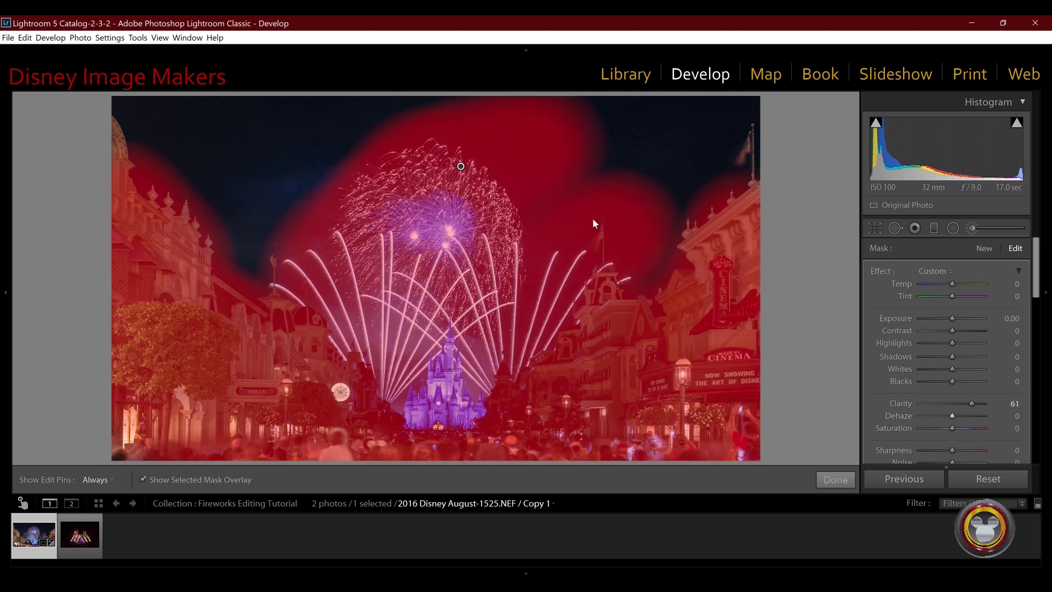
- Erase the Clarity 61 brush mask from the dark sky above the fireworks
alt+click(626, 238)
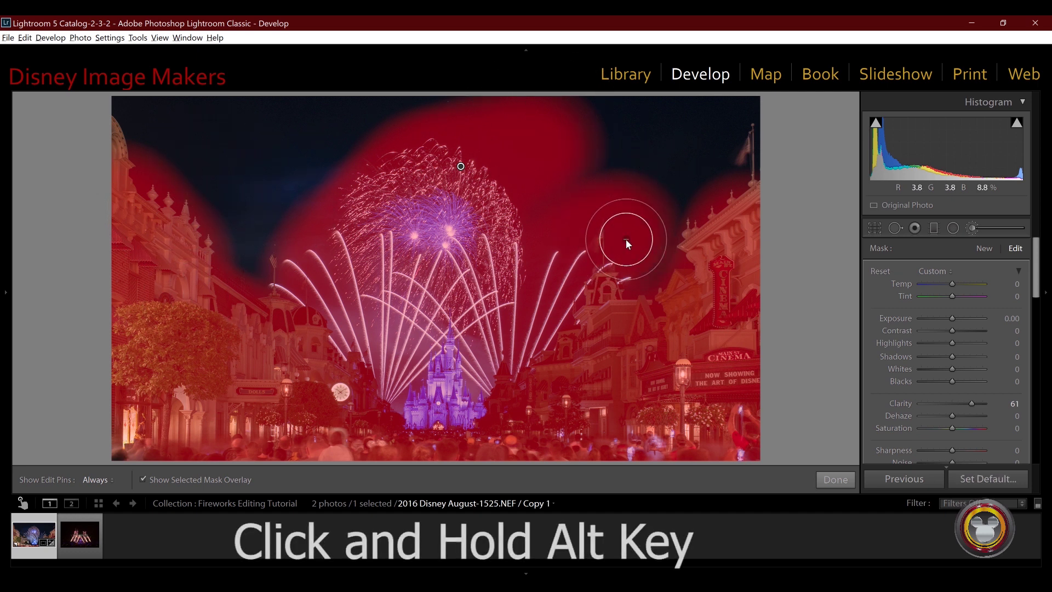
mouse_move(747, 165)
mouse_down()
mouse_move(661, 238)
mouse_move(628, 287)
mouse_move(626, 254)
mouse_move(610, 243)
mouse_move(584, 270)
mouse_move(646, 209)
mouse_move(566, 241)
mouse_move(665, 181)
mouse_move(576, 208)
mouse_move(581, 158)
mouse_move(540, 108)
mouse_move(543, 149)
mouse_move(497, 132)
mouse_move(536, 178)
mouse_move(491, 160)
mouse_move(529, 198)
mouse_move(471, 141)
mouse_move(427, 139)
mouse_move(445, 125)
mouse_move(511, 122)
mouse_move(442, 113)
mouse_move(468, 111)
mouse_move(385, 124)
mouse_move(542, 96)
mouse_move(391, 125)
mouse_move(345, 152)
mouse_move(311, 190)
mouse_move(307, 236)
mouse_move(270, 260)
mouse_move(256, 293)
mouse_move(222, 261)
mouse_move(204, 209)
mouse_move(138, 163)
mouse_move(170, 167)
mouse_up()
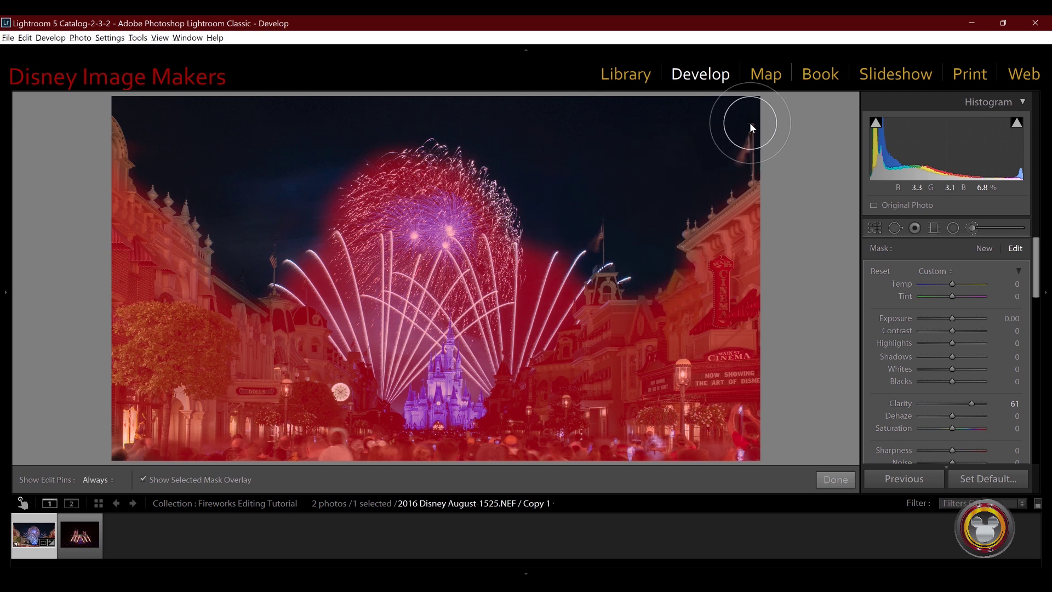
key(o)
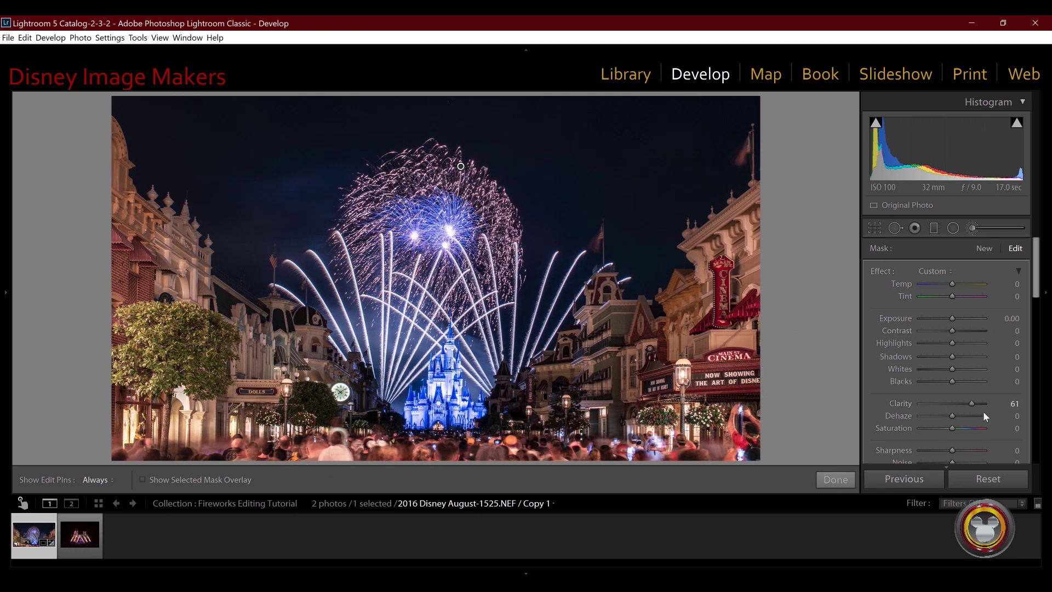
- Settle the brushed Clarity at 54, fine-tune the brushed area's highlights and finish the brush
drag(969, 403, 955, 406)
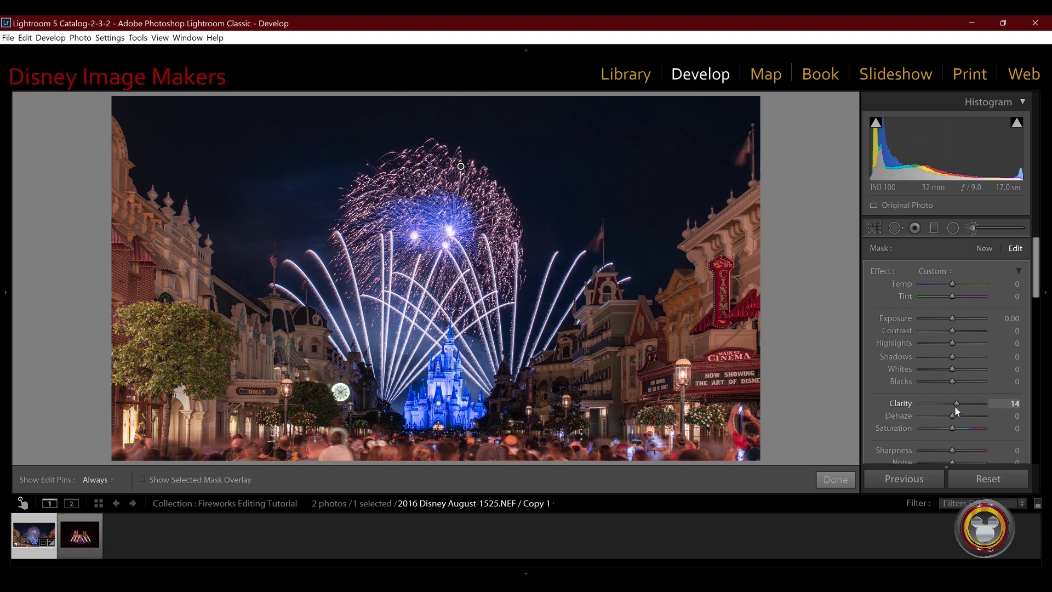
drag(957, 407, 970, 411)
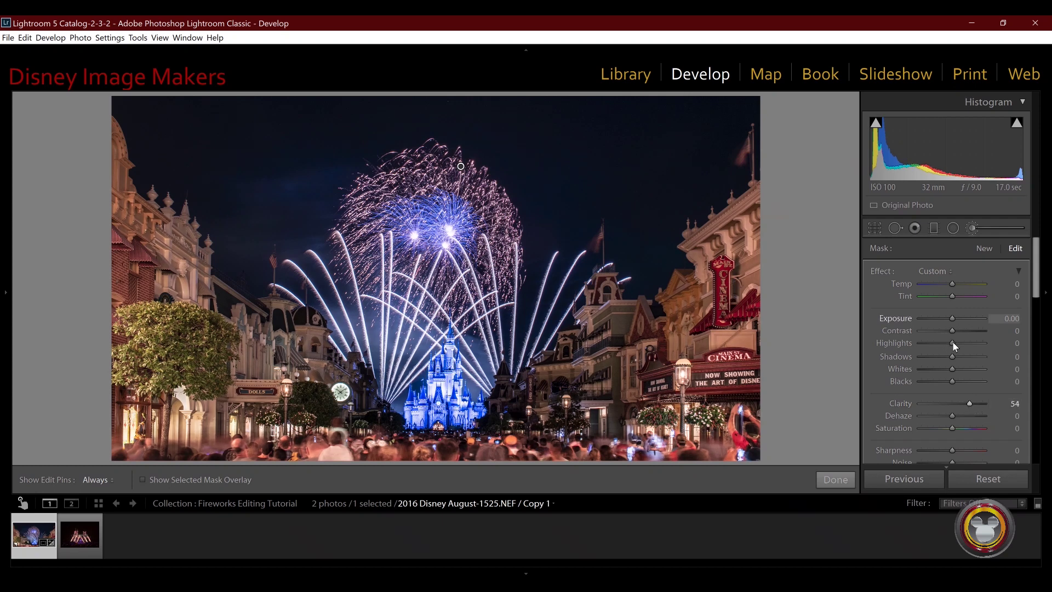
drag(944, 348, 946, 349)
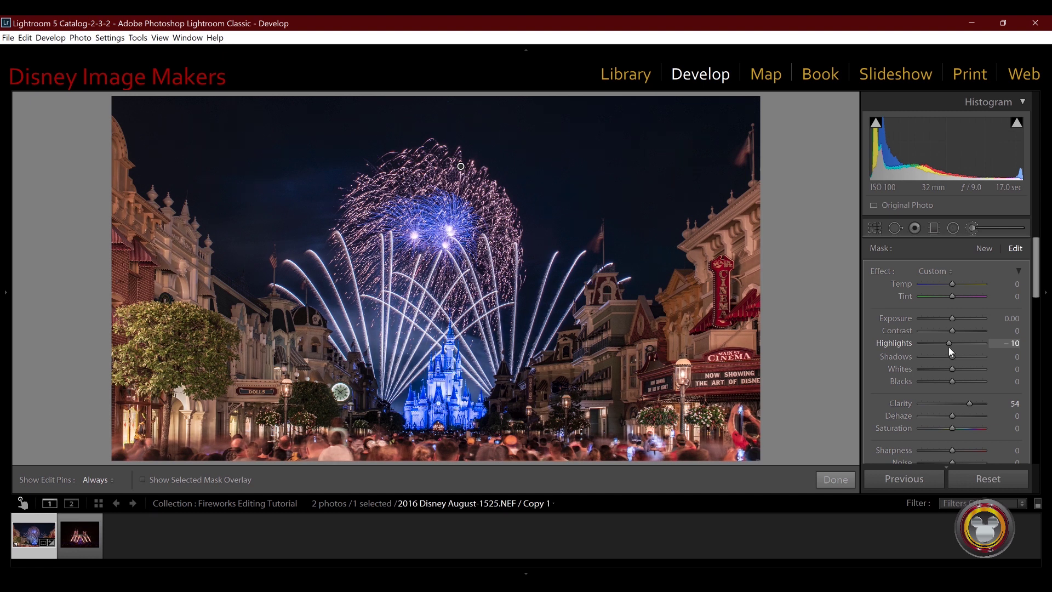
drag(948, 347, 950, 346)
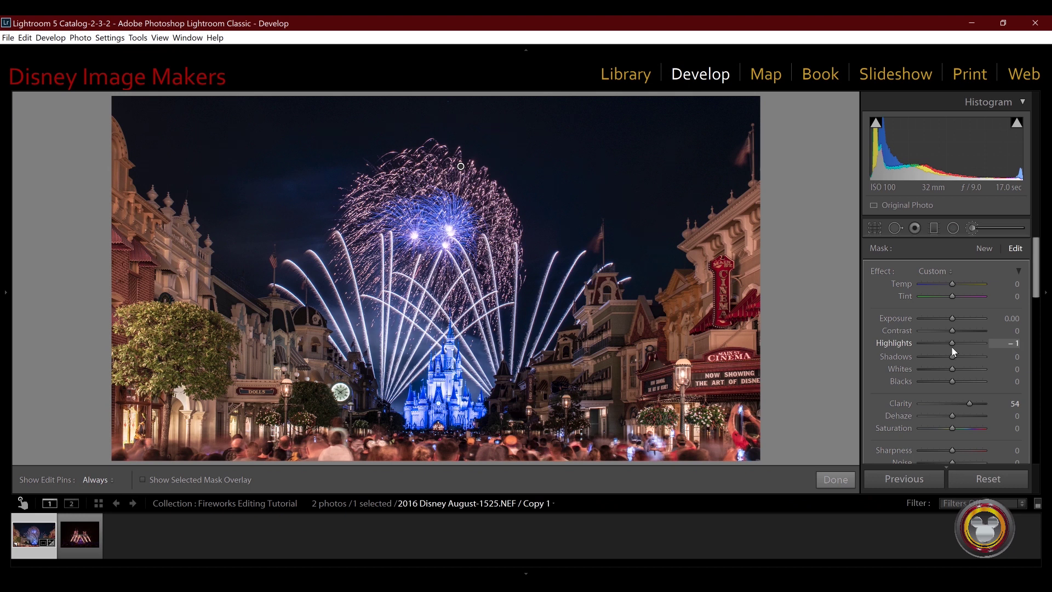
click(836, 479)
- Lower the whole photo's Highlights to -82 in the Basic panel
click(1023, 249)
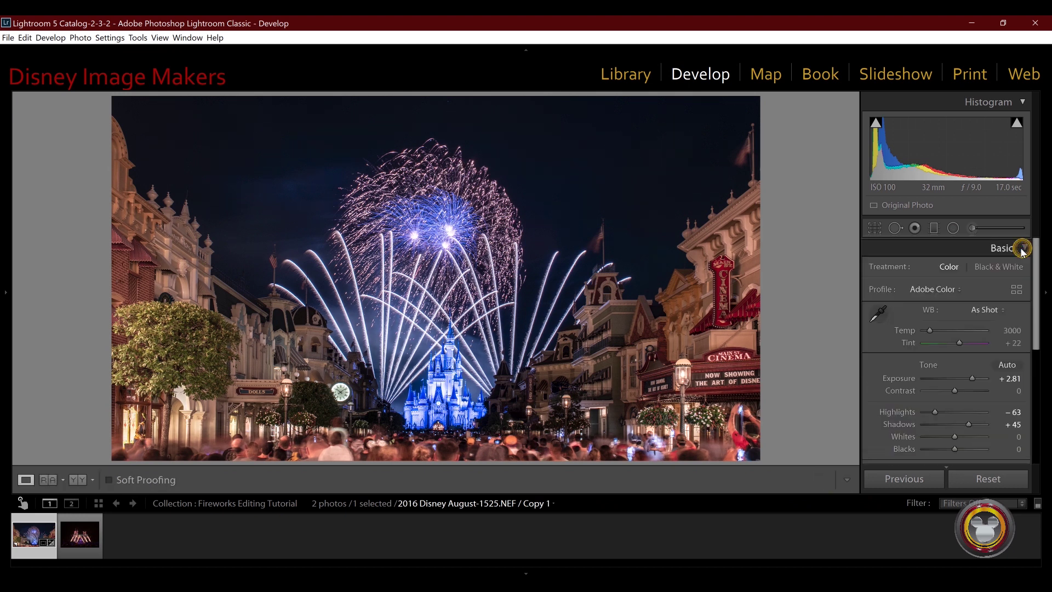
drag(935, 412, 926, 409)
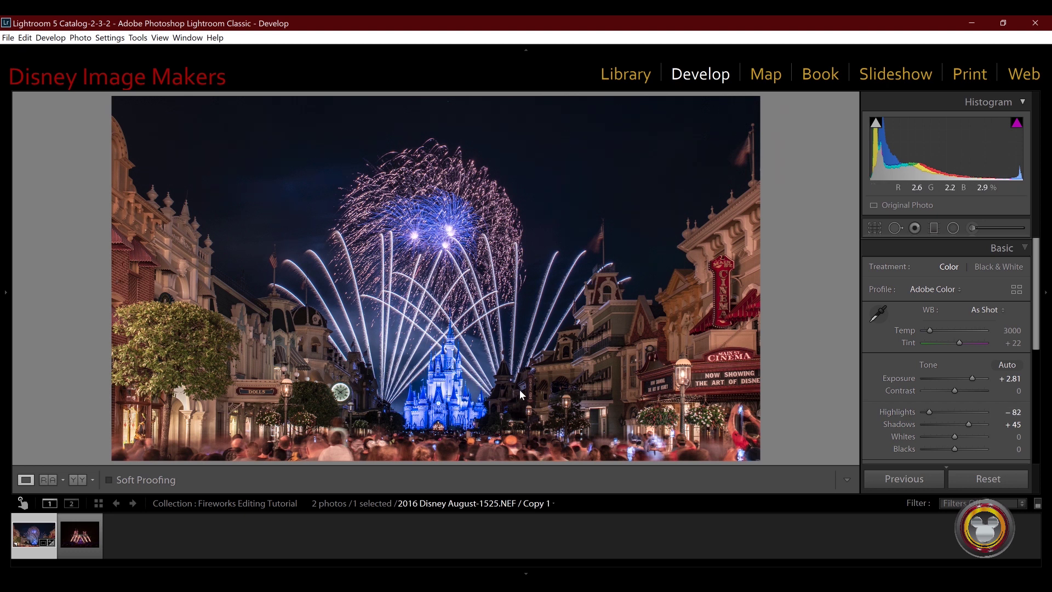
click(973, 228)
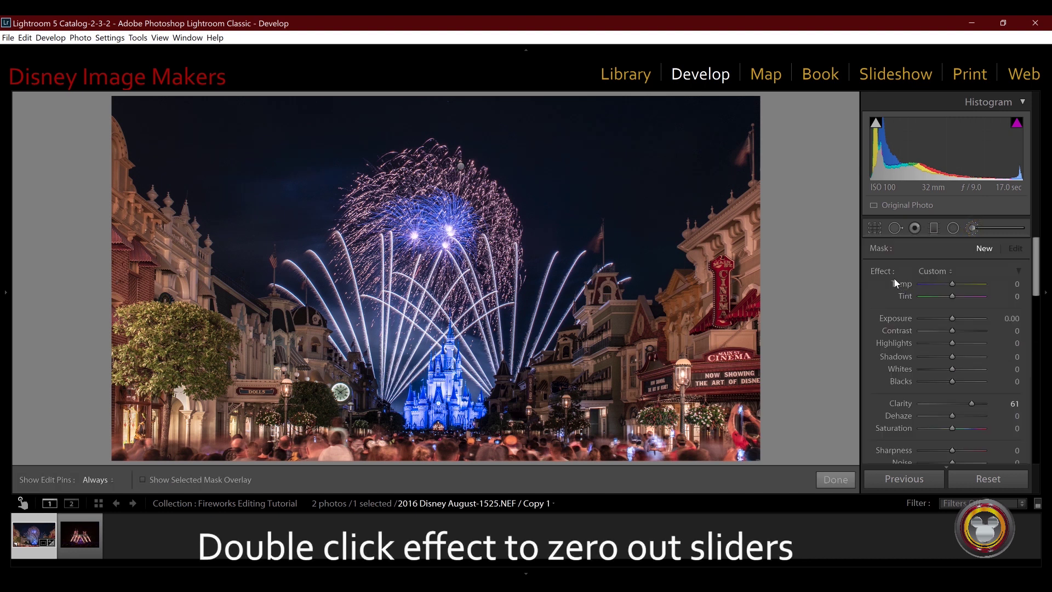
- Paint a new brushed adjustment near the castle's base with Exposure 0.55 and Shadows 87
double_click(883, 272)
click(957, 319)
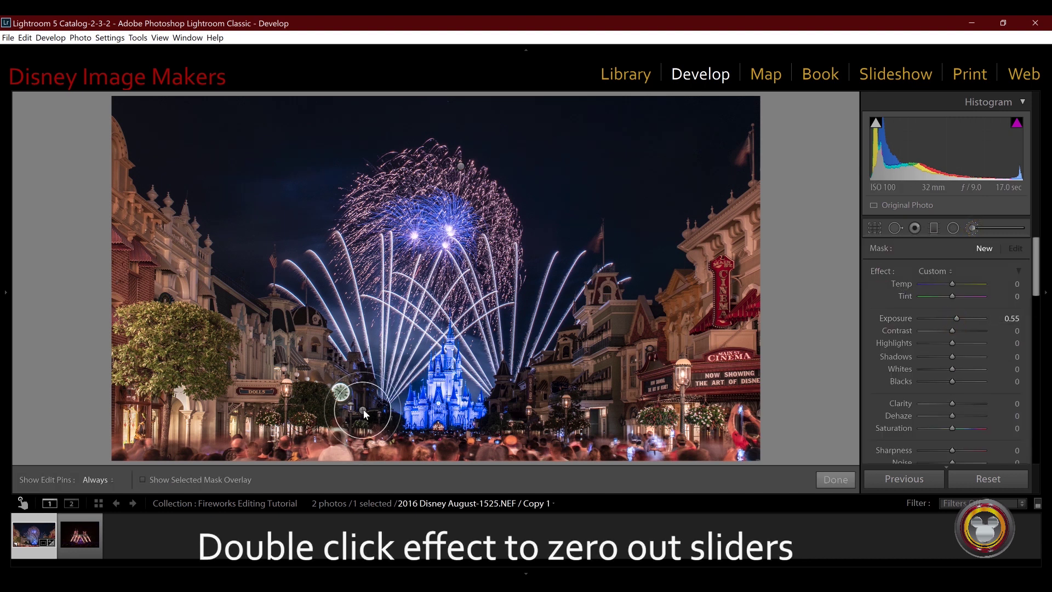
key(Delete)
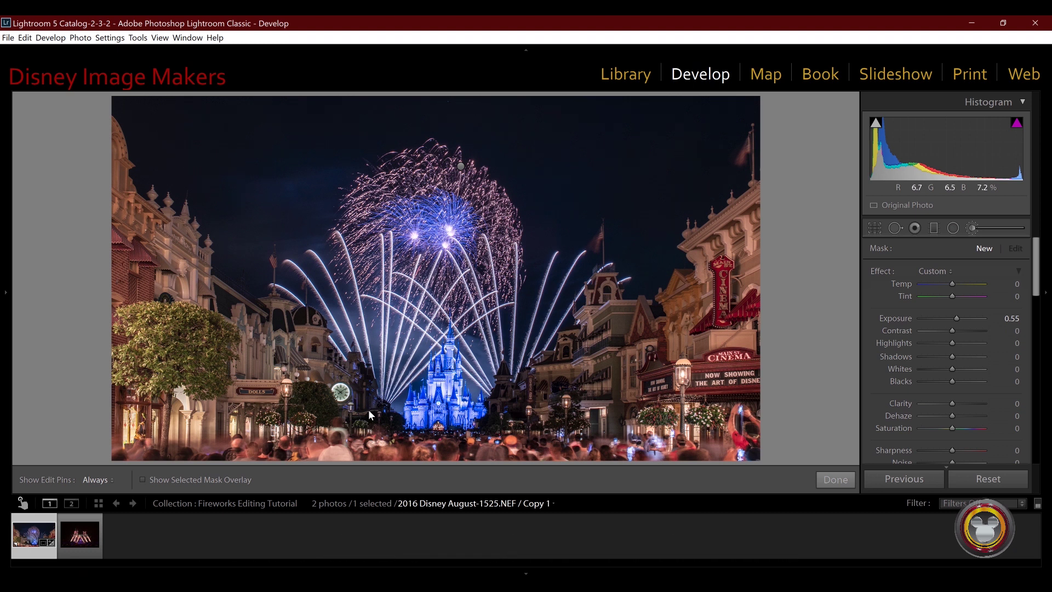
key(h)
key(h)
key(h)
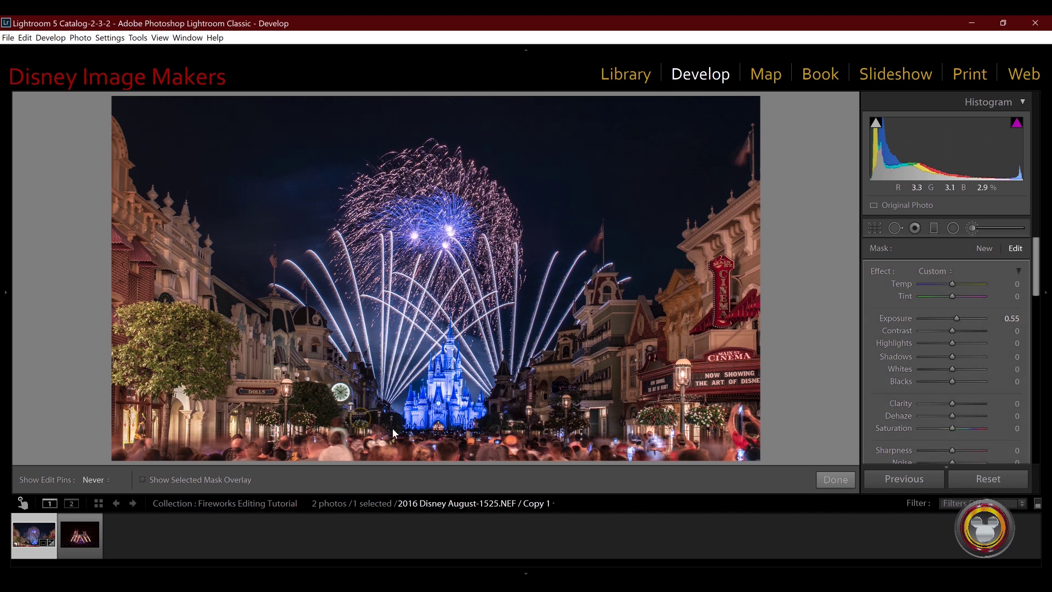
key(h)
key(h)
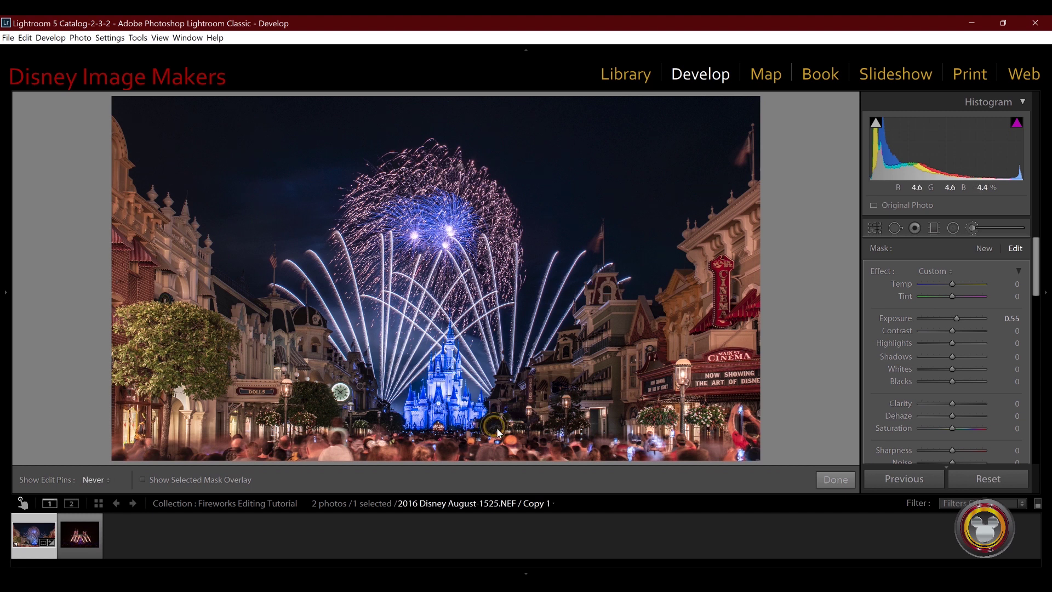
key(h)
drag(956, 355, 981, 356)
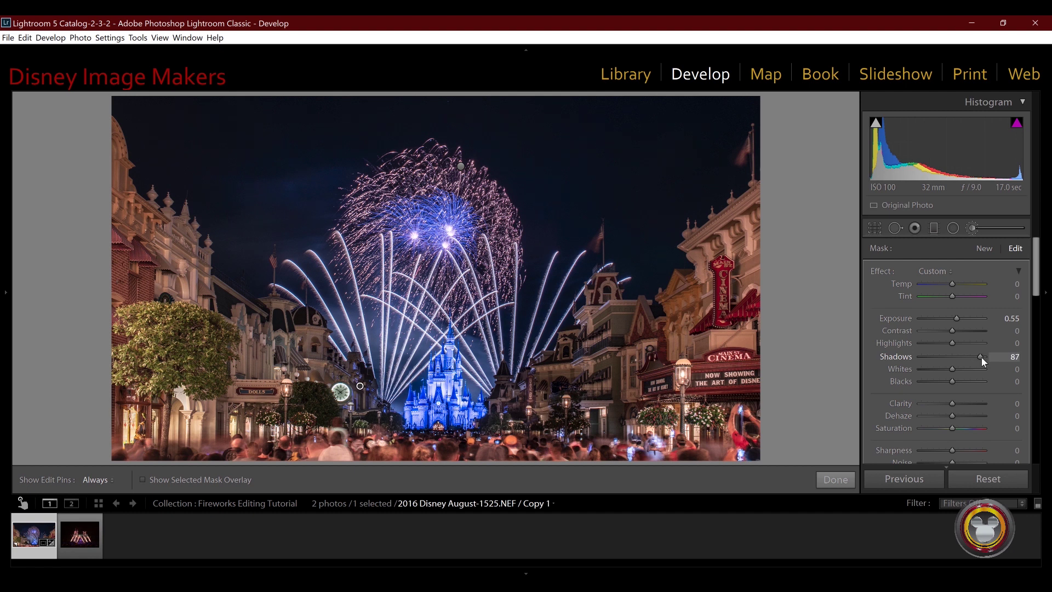
key(shift+m)
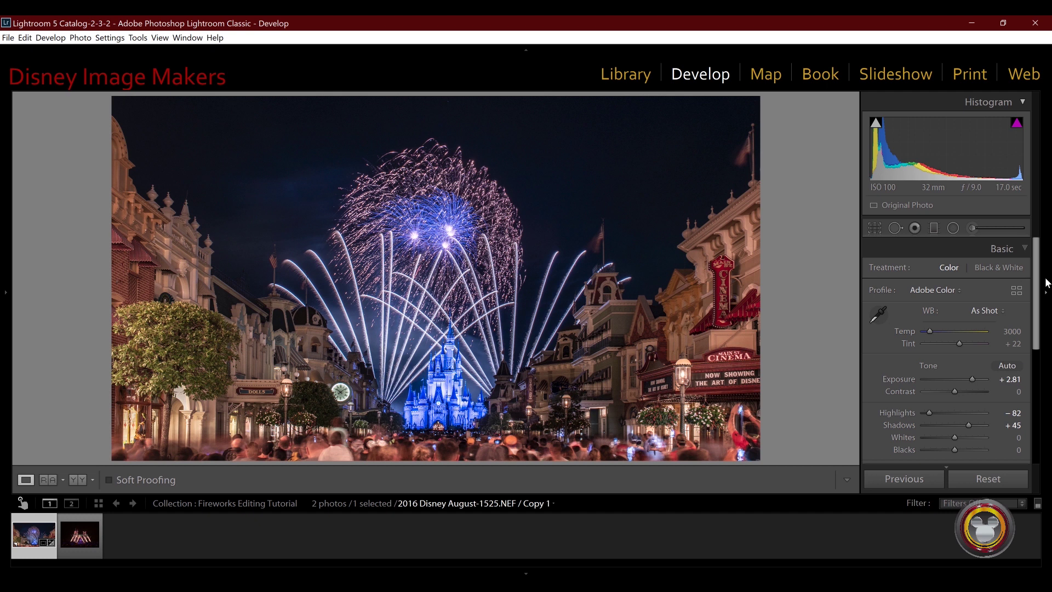
- Show the Detail panel's sharpening settings with its preview zoomed 1:1 on the castle
drag(1045, 285, 1040, 413)
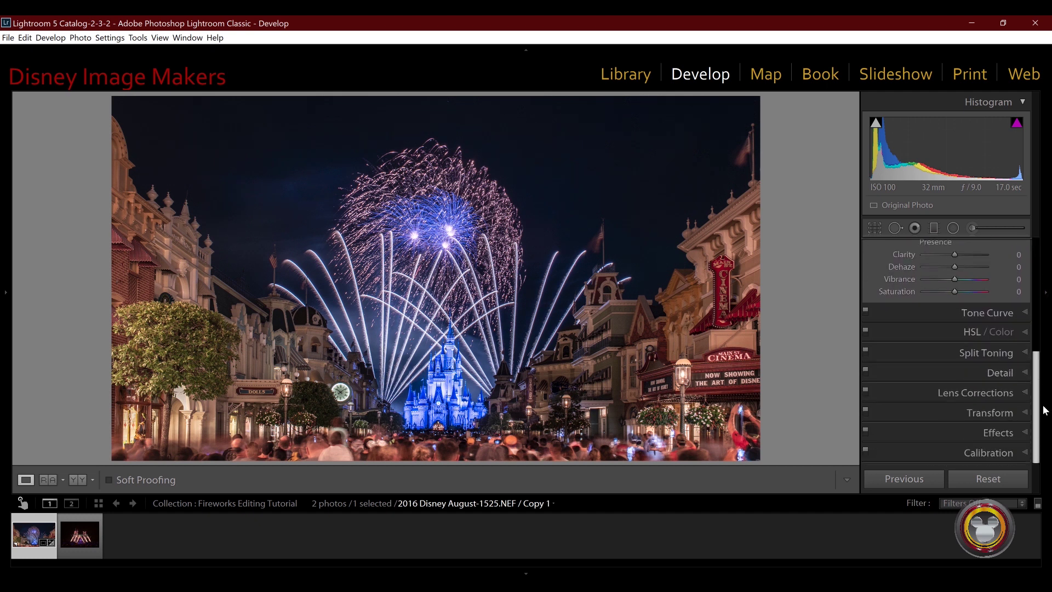
click(1022, 372)
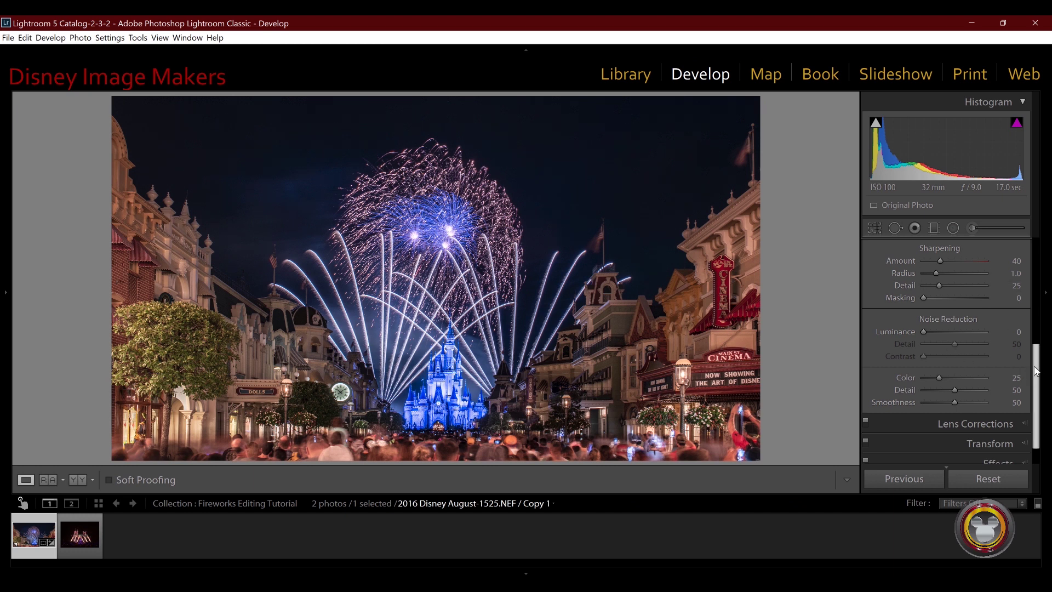
drag(1036, 371, 1035, 311)
scroll(958, 314, down, 3)
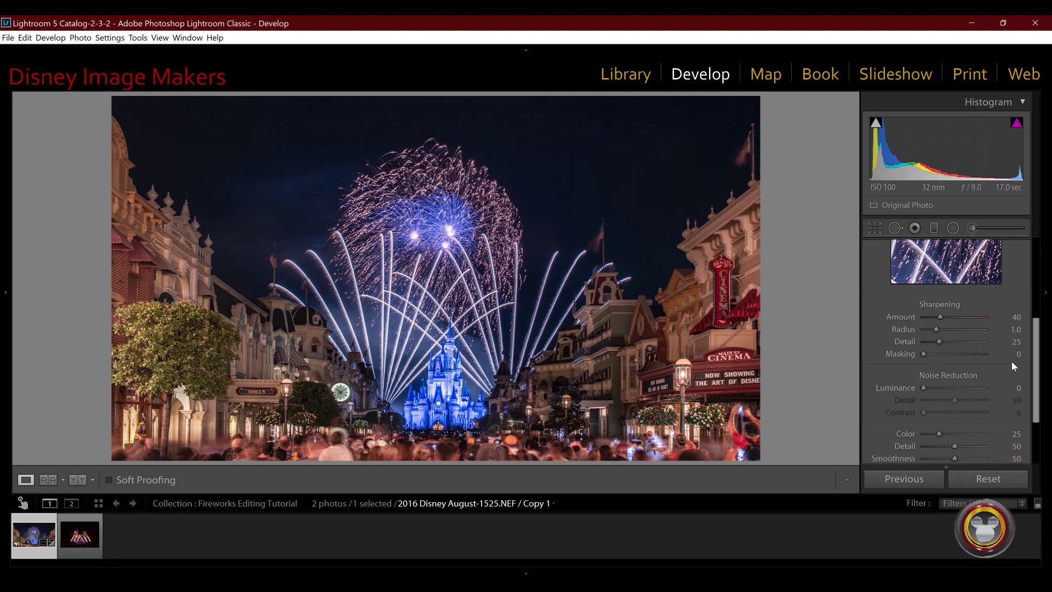
drag(1036, 343, 1036, 315)
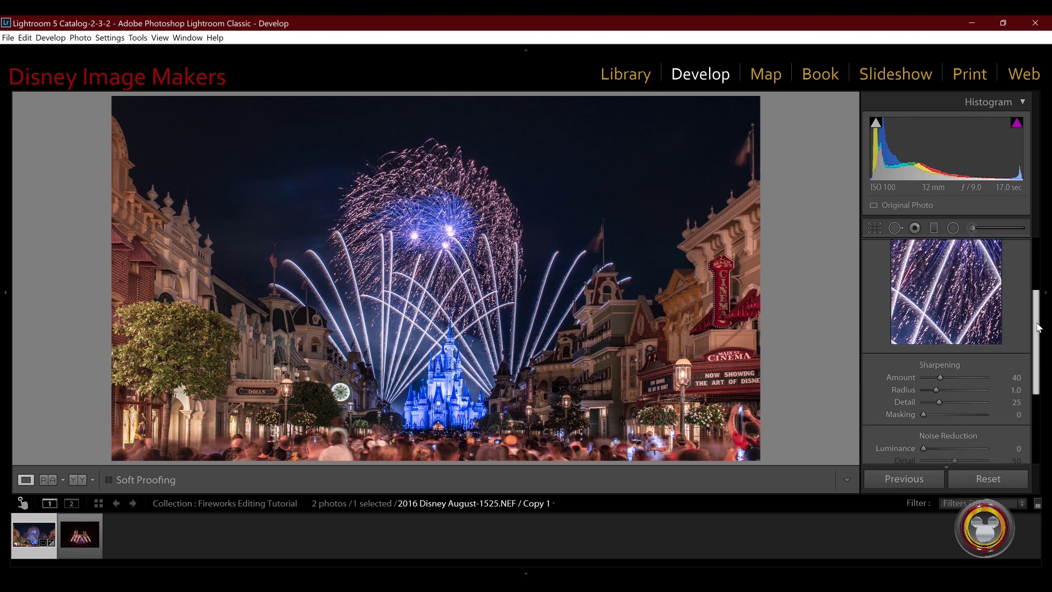
click(953, 302)
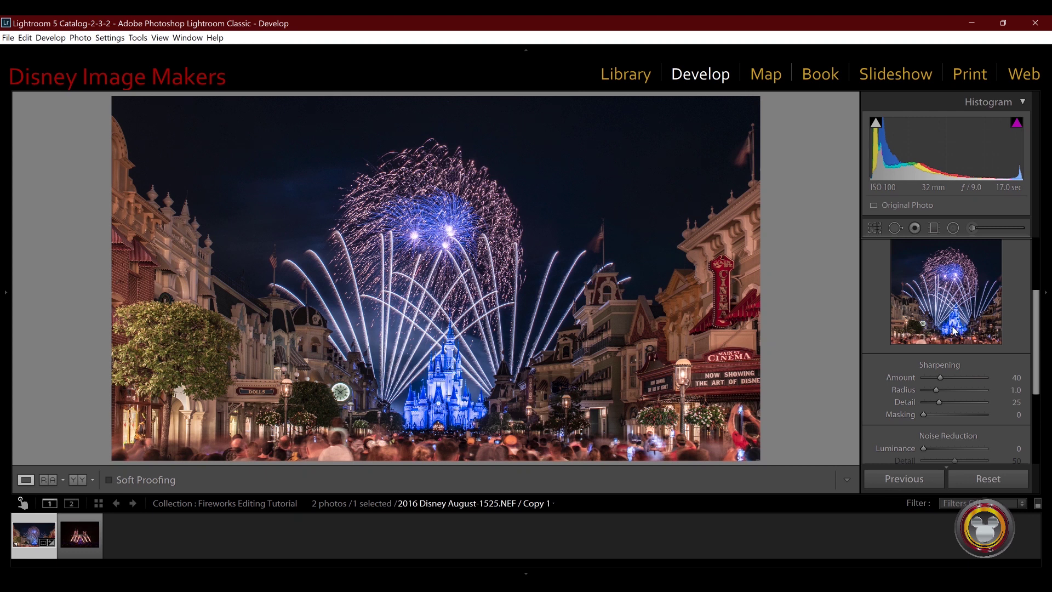
click(954, 330)
click(952, 327)
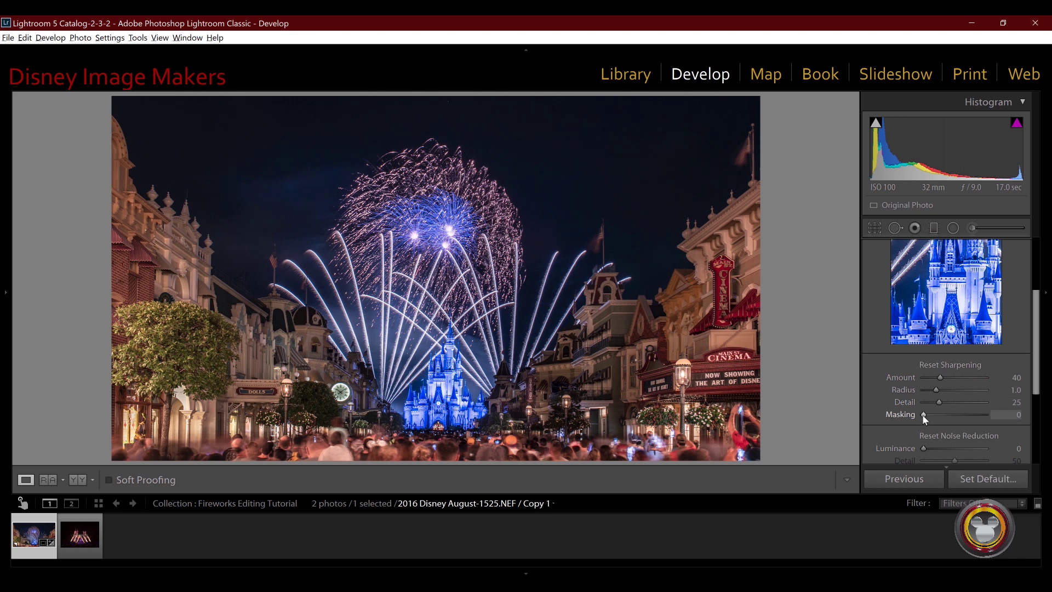
- Set sharpening Masking to 89 while previewing the edge mask, and raise Amount to 126
drag(922, 414, 976, 416)
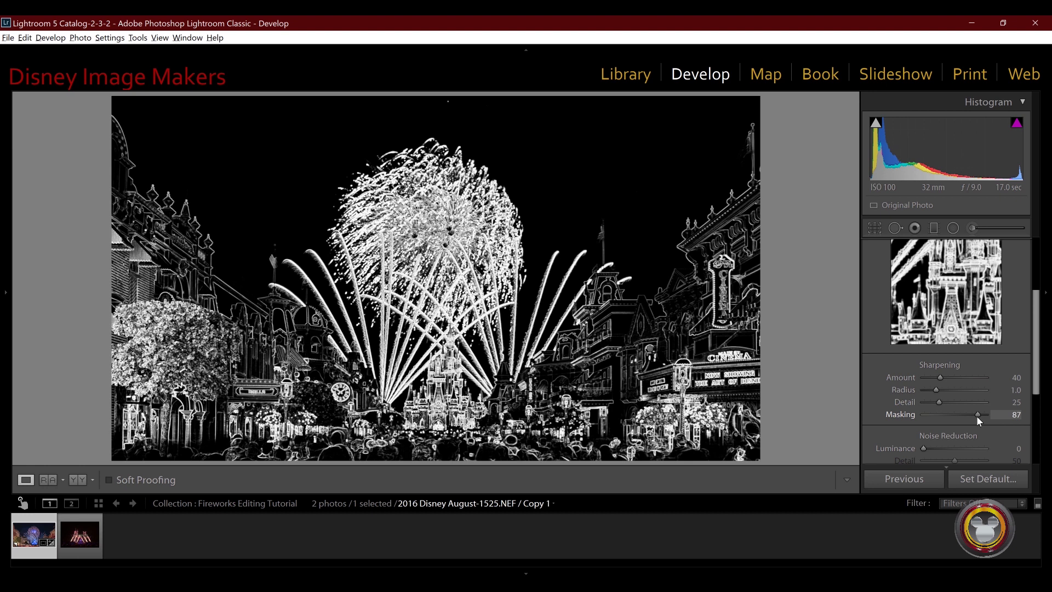
drag(976, 415, 906, 416)
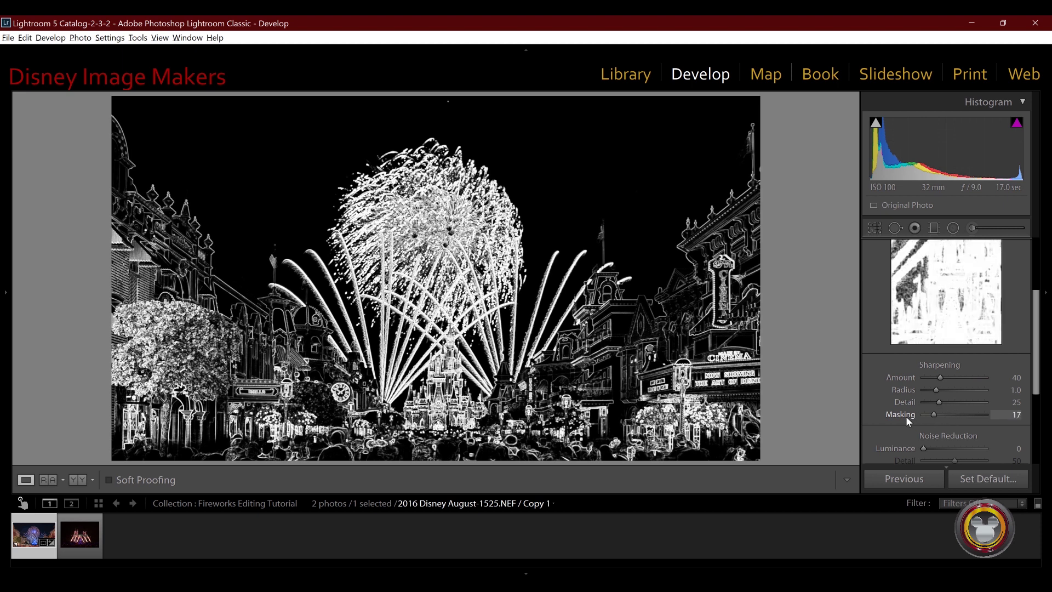
double_click(899, 416)
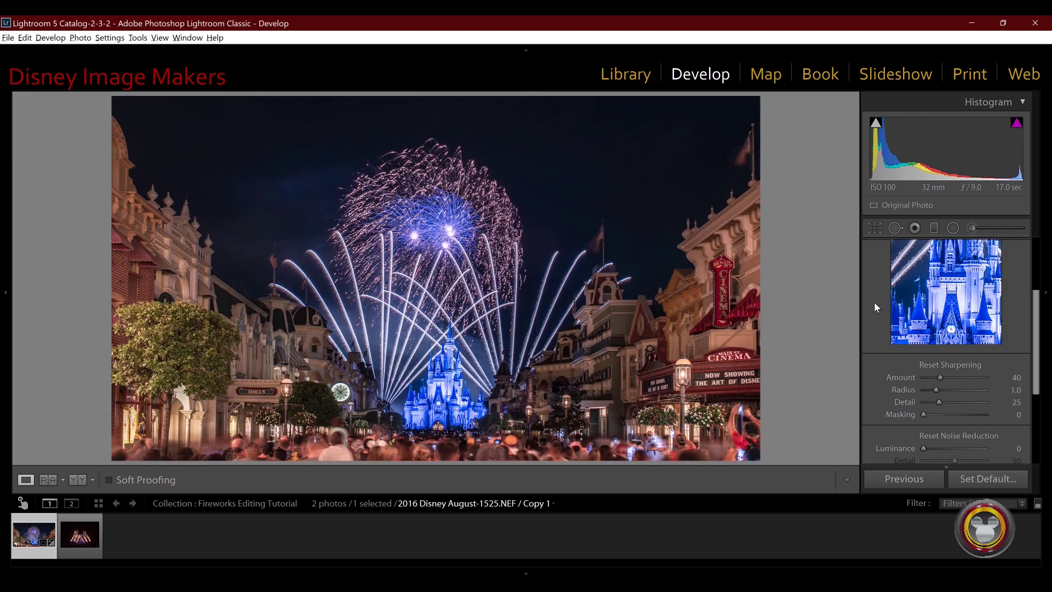
alt+click(922, 414)
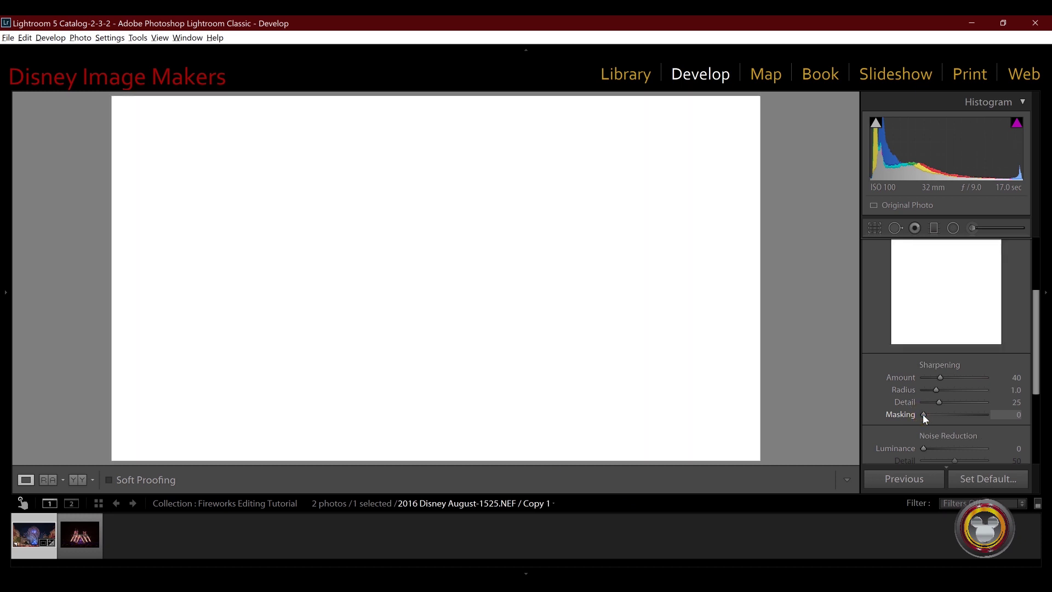
drag(922, 414, 978, 415)
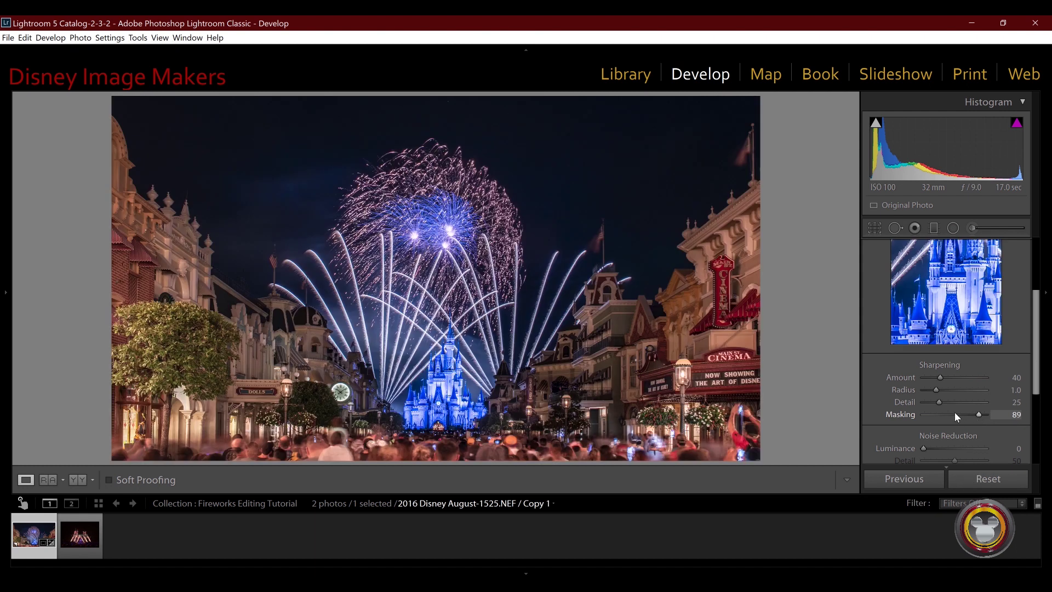
drag(939, 376, 977, 386)
click(441, 390)
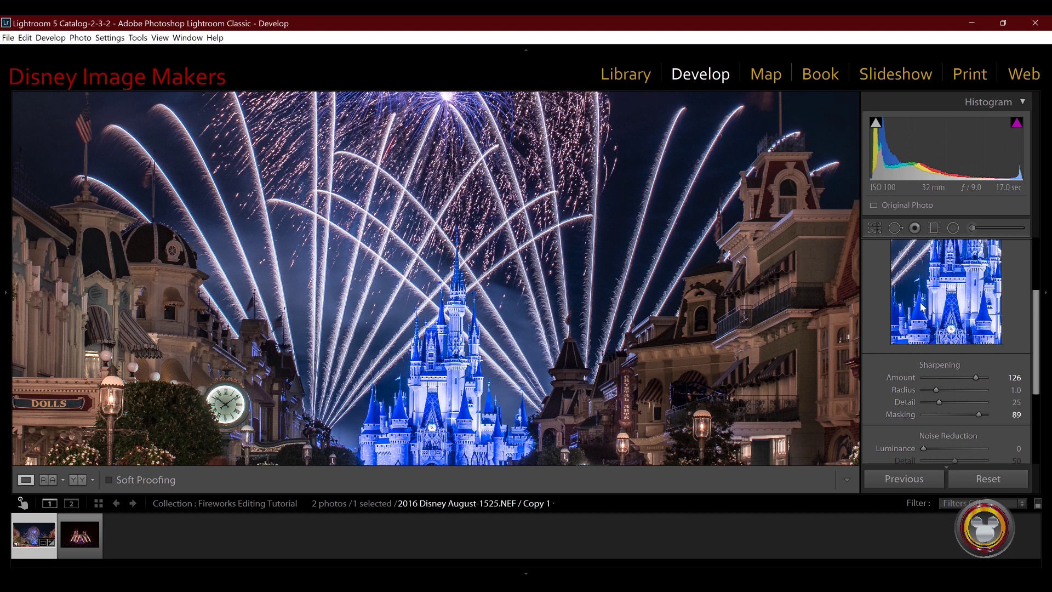
- Return to the full photo, select the second fireworks photo and show the Before & After view
click(461, 364)
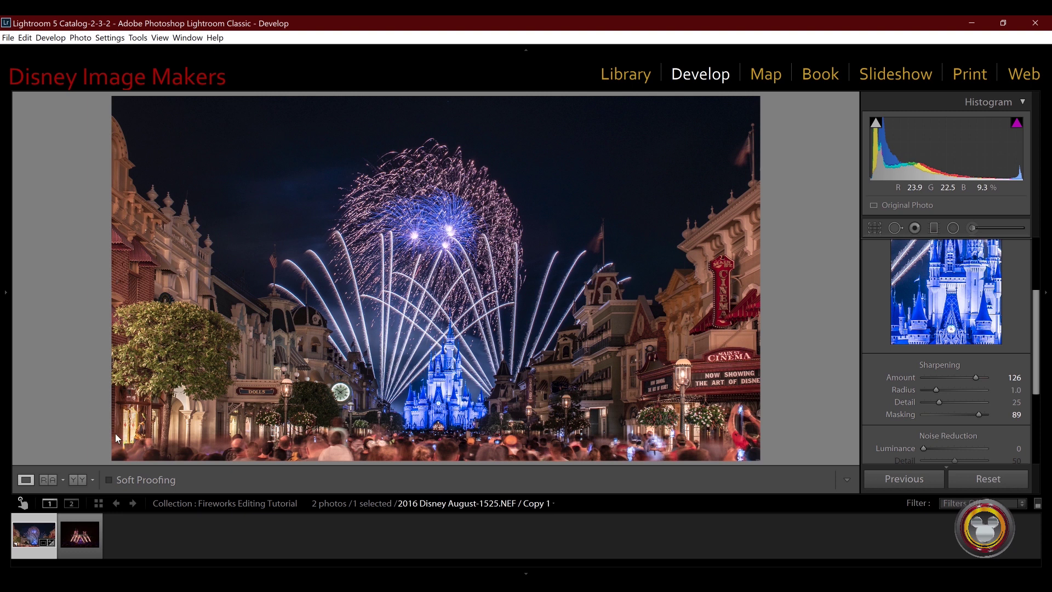
click(84, 555)
key(y)
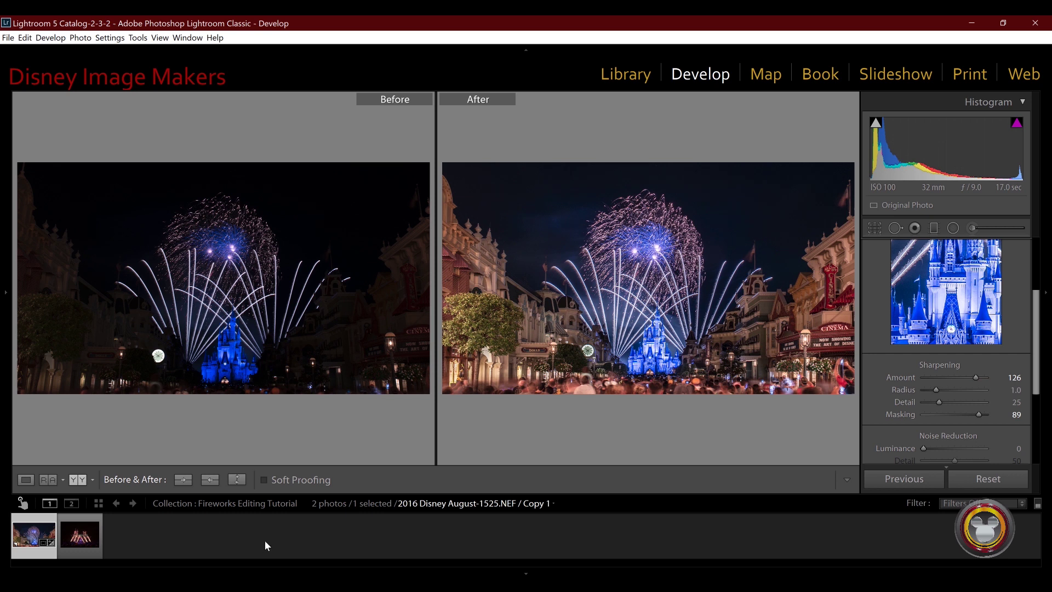
- Leave the before/after comparison and open 2017 Disney May-7477.NEF from the filmstrip
key(d)
click(70, 555)
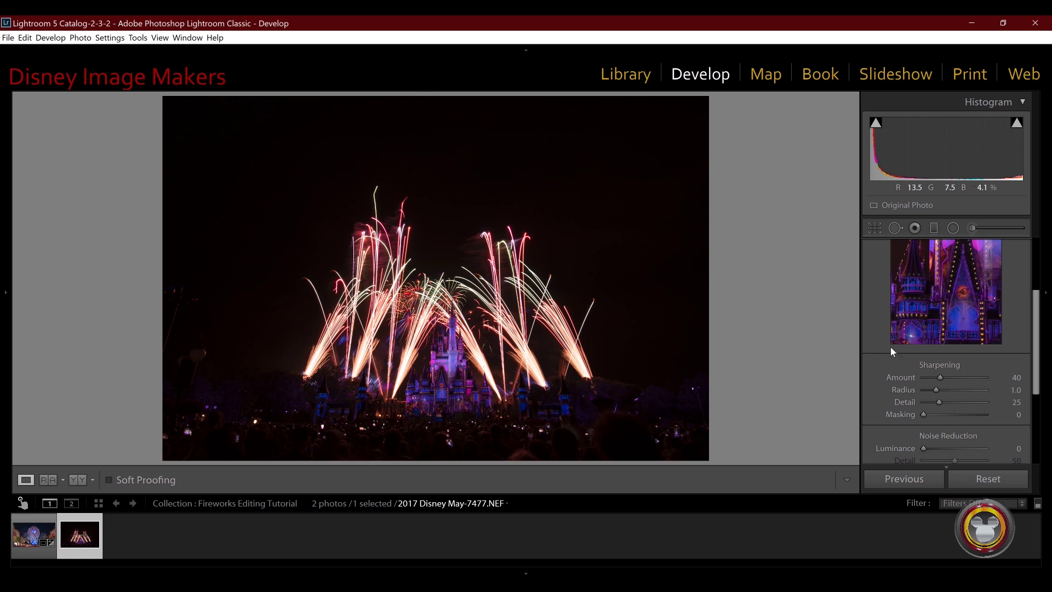
- In the Basic panel, raise Exposure to +1.10 and lower Highlights to -5
scroll(1004, 300, up, 3)
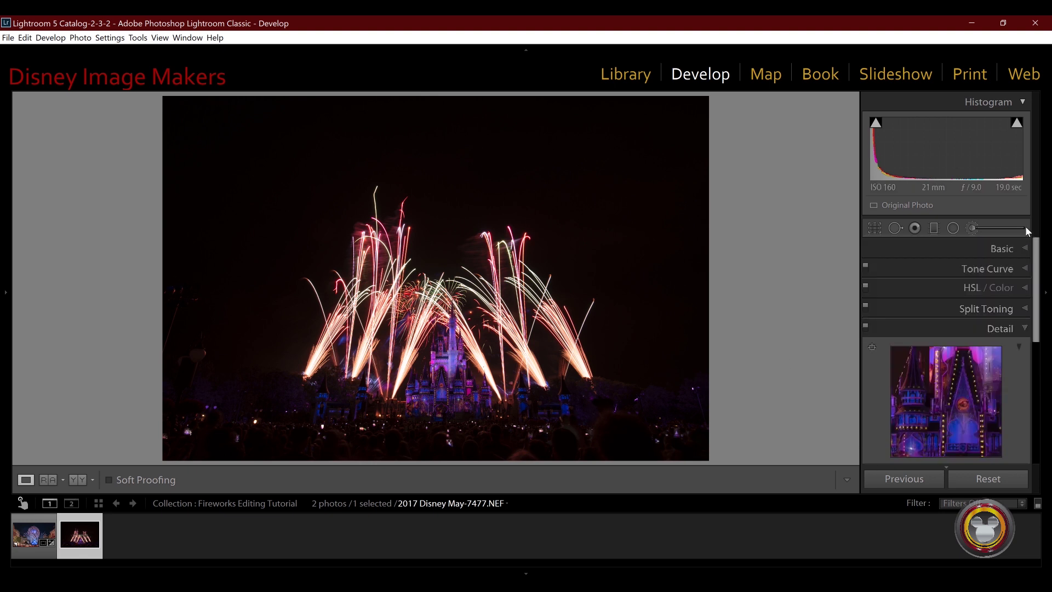
click(1022, 247)
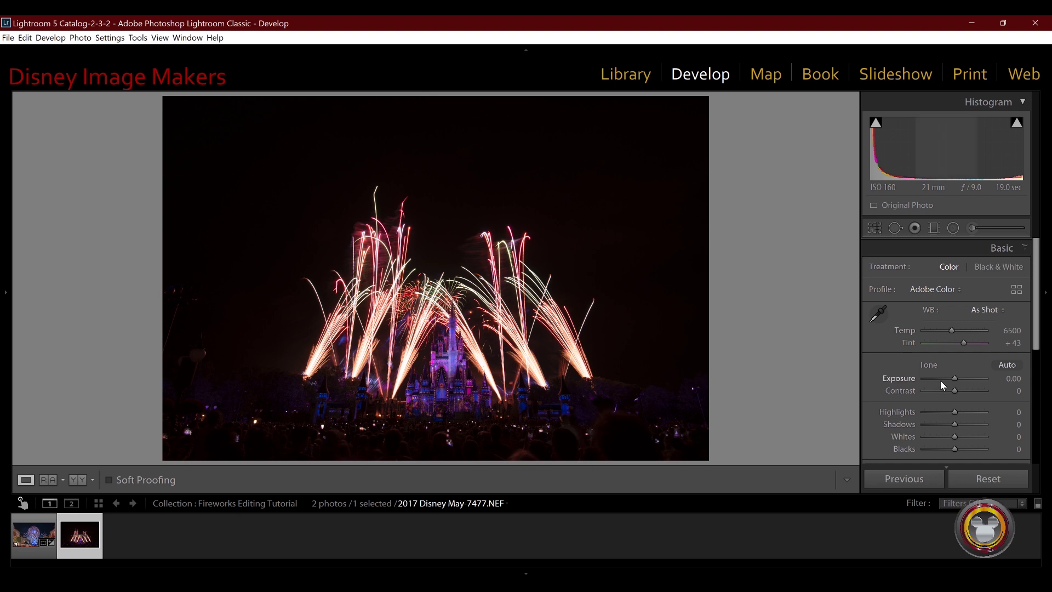
mouse_move(953, 380)
mouse_down()
mouse_move(968, 380)
mouse_move(961, 388)
mouse_up()
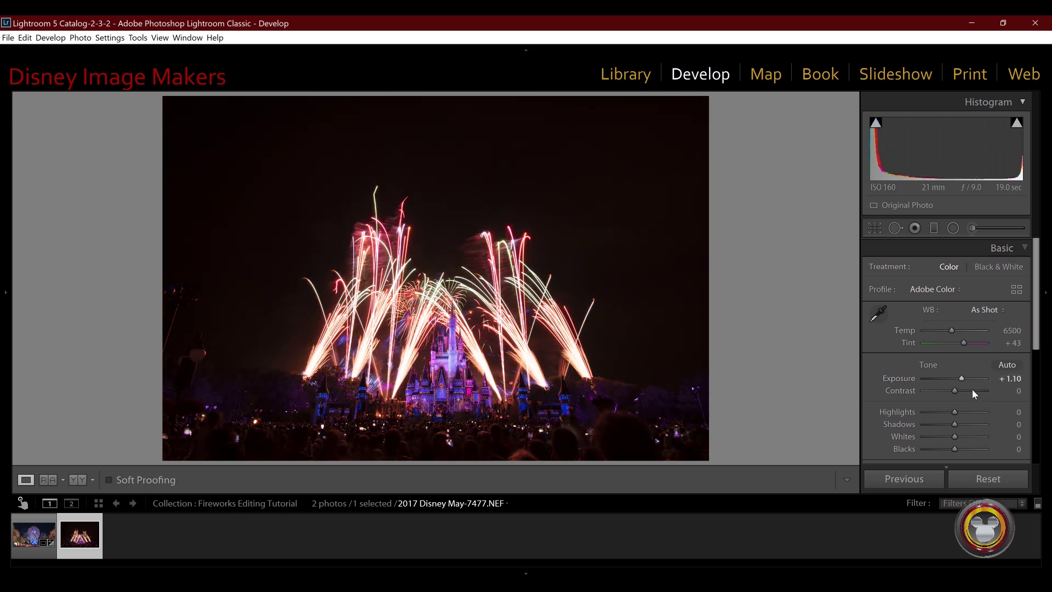
mouse_move(956, 415)
mouse_down()
mouse_move(944, 415)
mouse_move(955, 416)
mouse_up()
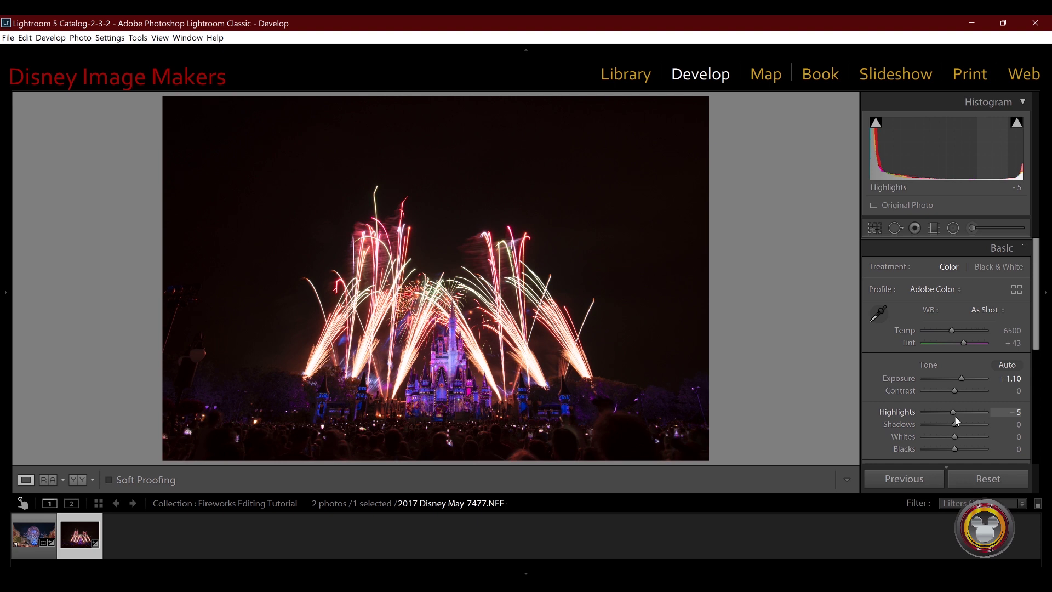
- Draw a graduated filter upward from the photo's bottom edge over the castle band
click(934, 228)
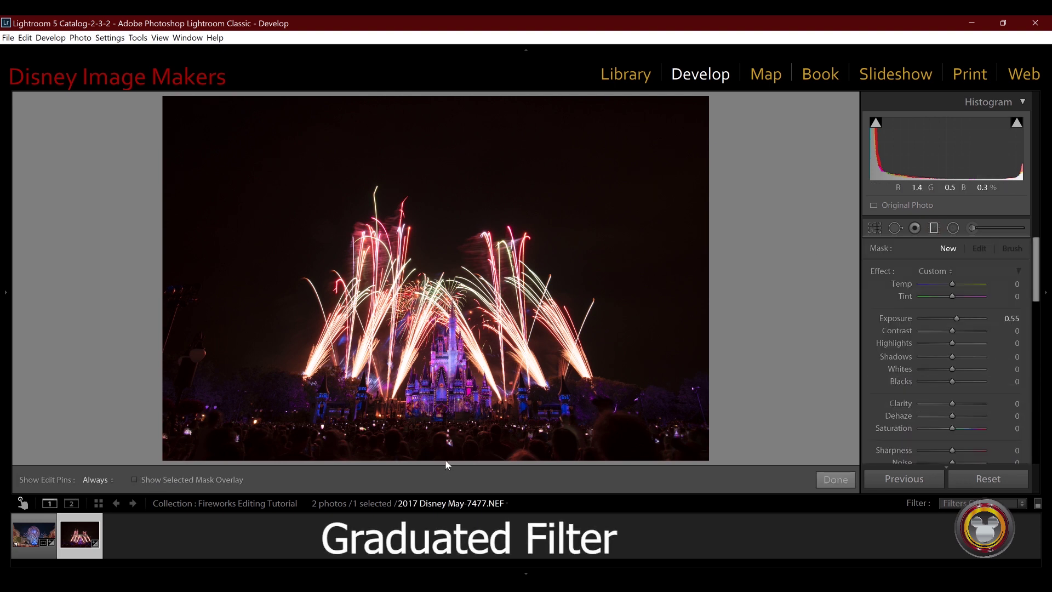
drag(446, 460, 446, 357)
drag(462, 279, 462, 275)
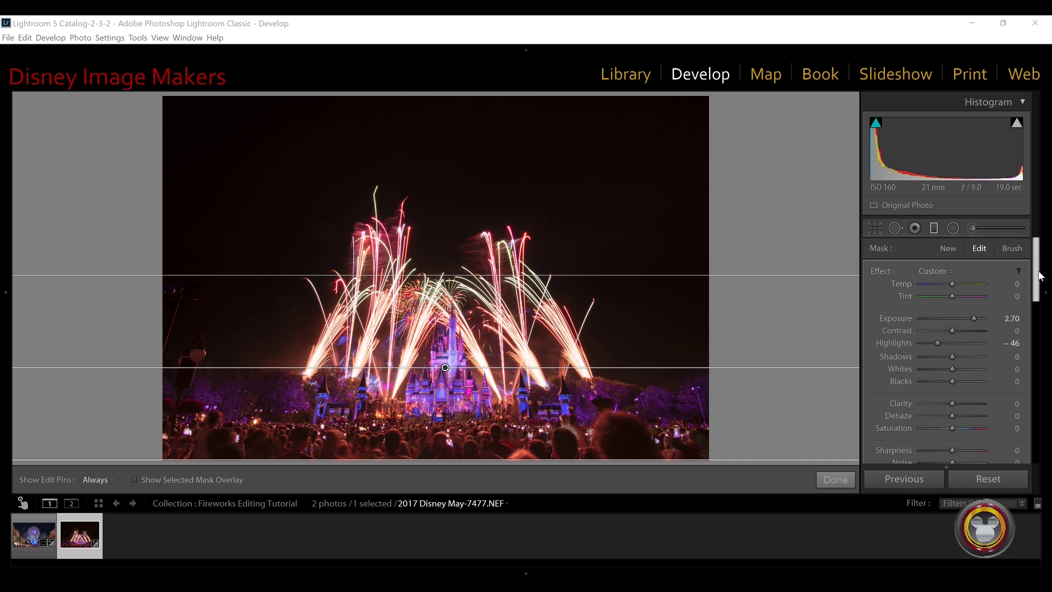
- Set the graduated filter to Exposure 2.70 and Highlights -46, leaving Clarity unchanged, and apply it
drag(1037, 274, 1035, 317)
scroll(954, 323, up, 5)
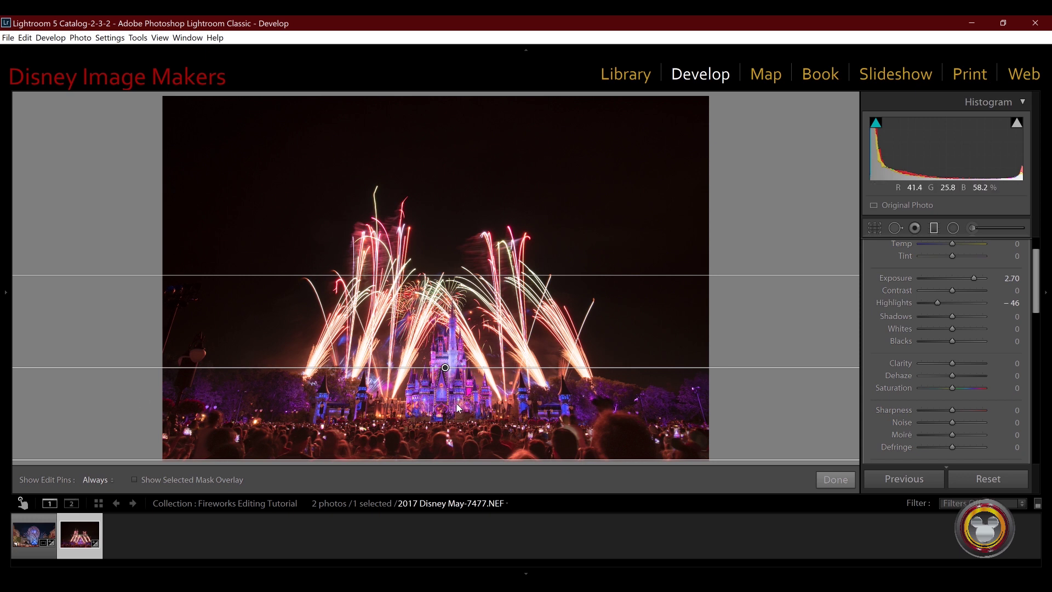
drag(951, 362, 965, 361)
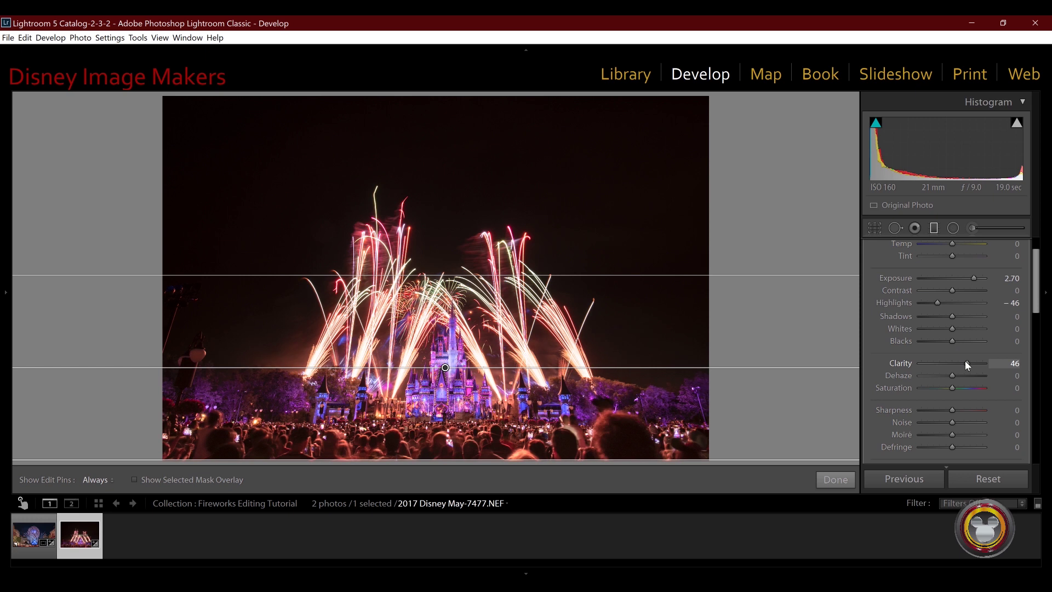
drag(960, 361, 949, 363)
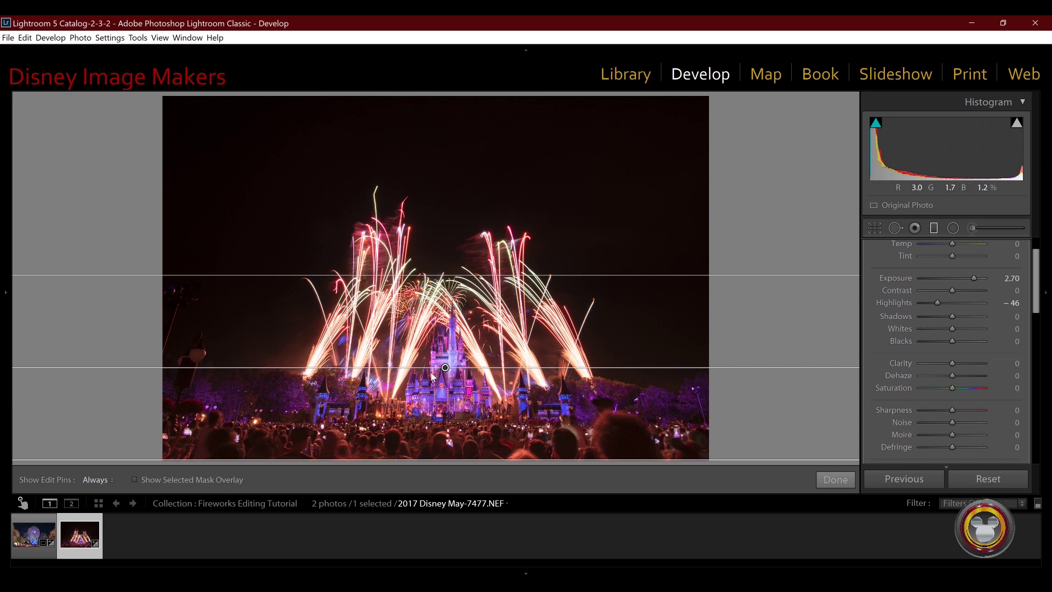
click(841, 479)
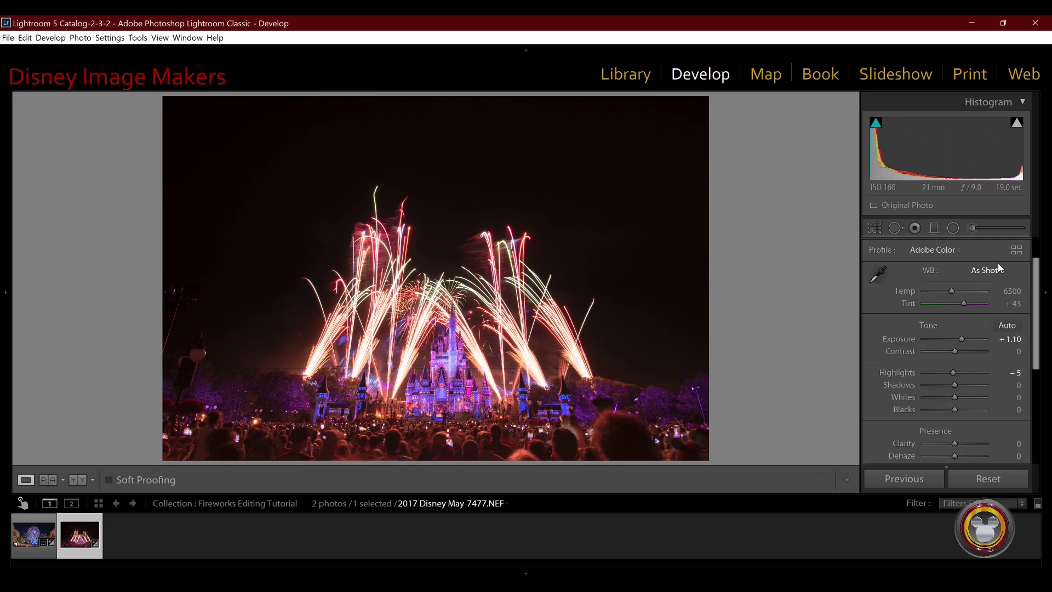
- Paint an adjustment brush with Exposure 0 and Clarity 56 across the crowd below the castle
click(973, 230)
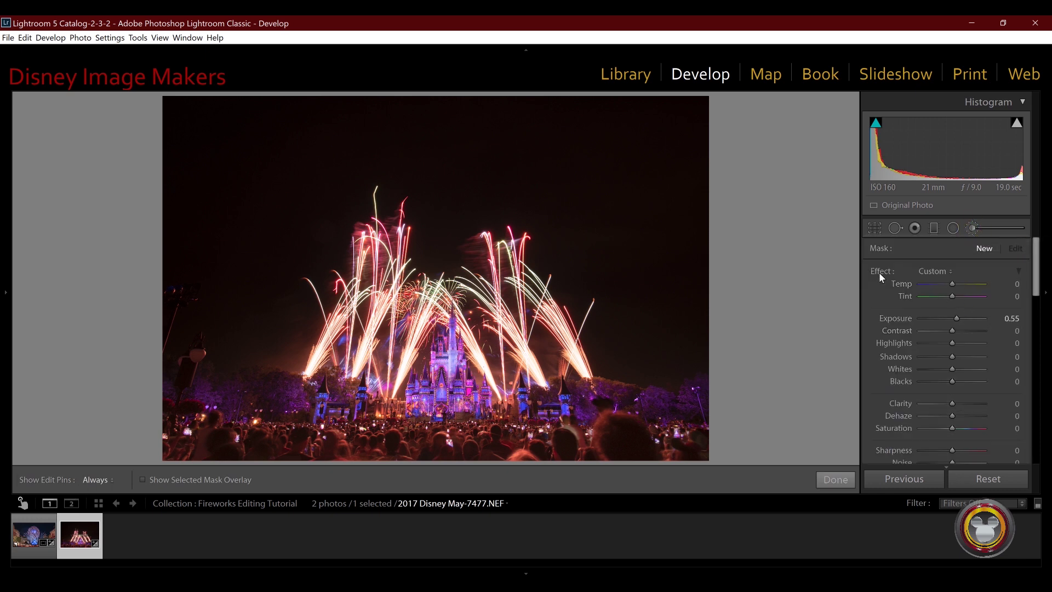
double_click(880, 272)
drag(958, 403, 967, 405)
key(h)
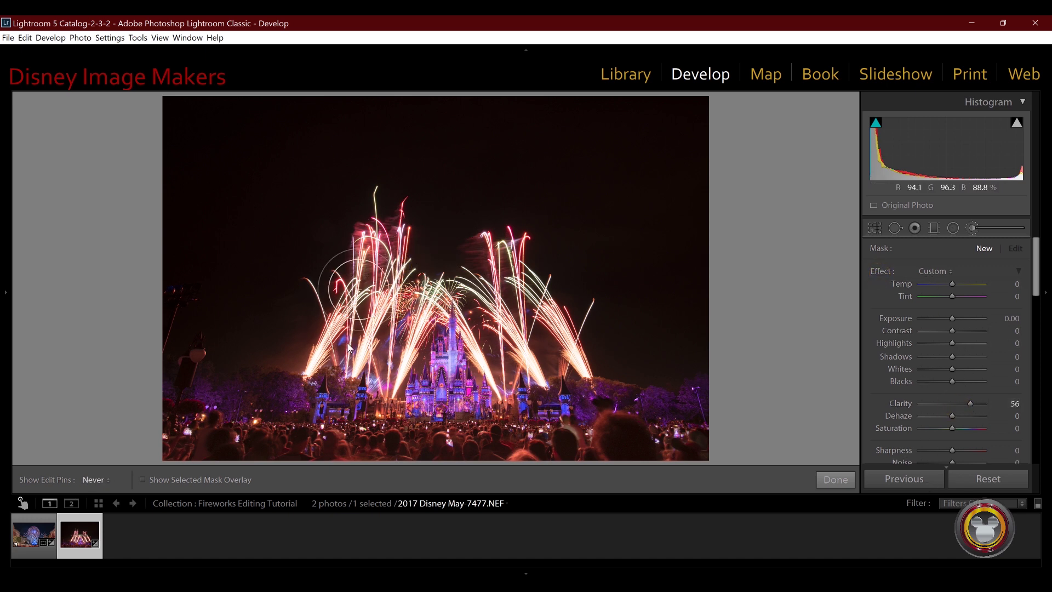
mouse_move(438, 411)
mouse_down()
mouse_move(234, 447)
mouse_move(372, 457)
mouse_move(634, 442)
mouse_move(594, 425)
mouse_up()
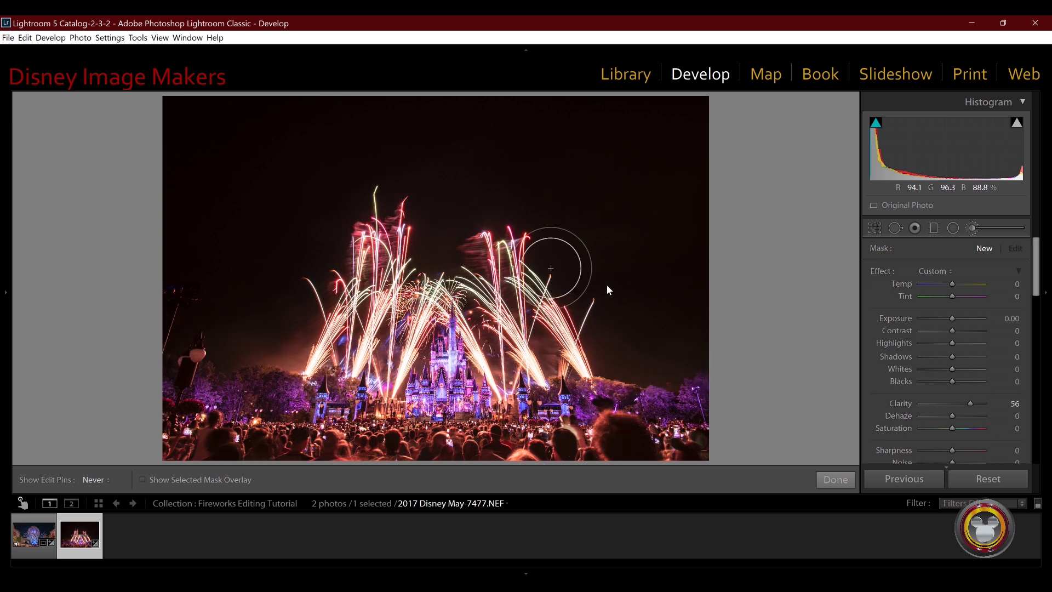
key(h)
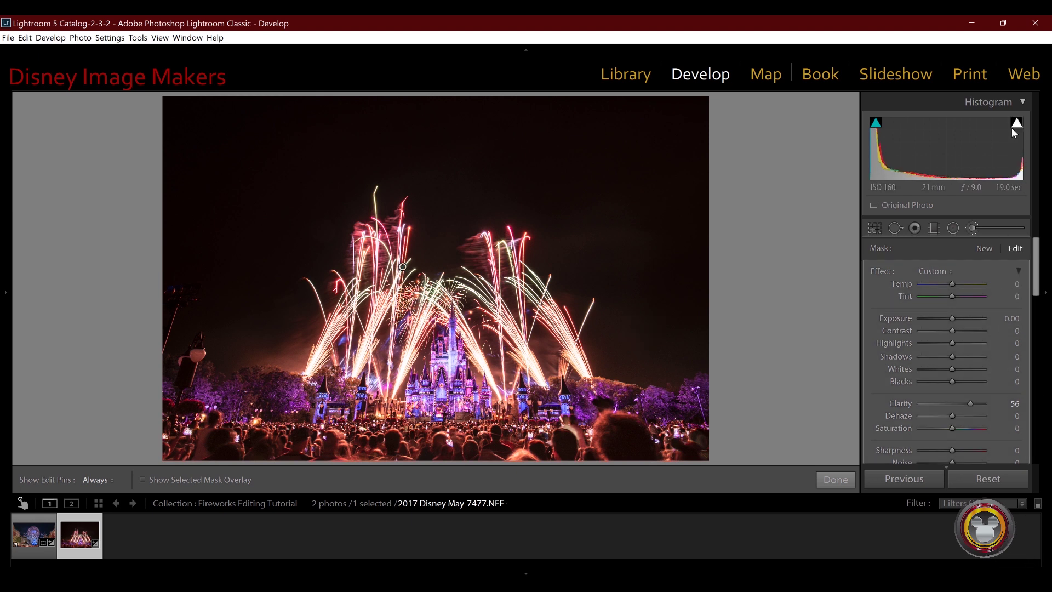
click(831, 486)
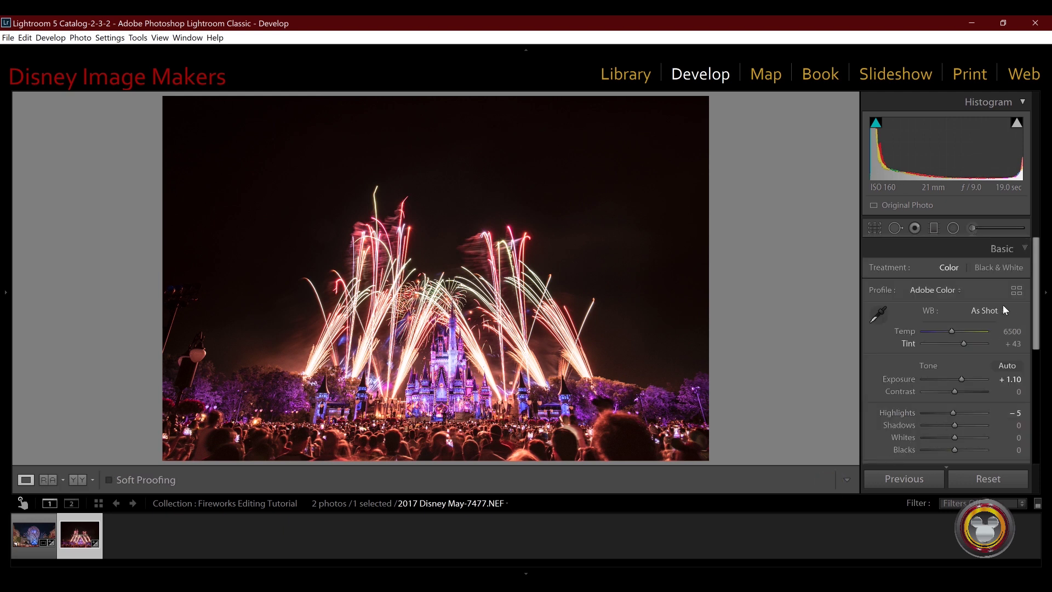
- Lower Highlights to -14 and Whites to -8, and bring up the crop overlay
drag(1037, 319, 1041, 362)
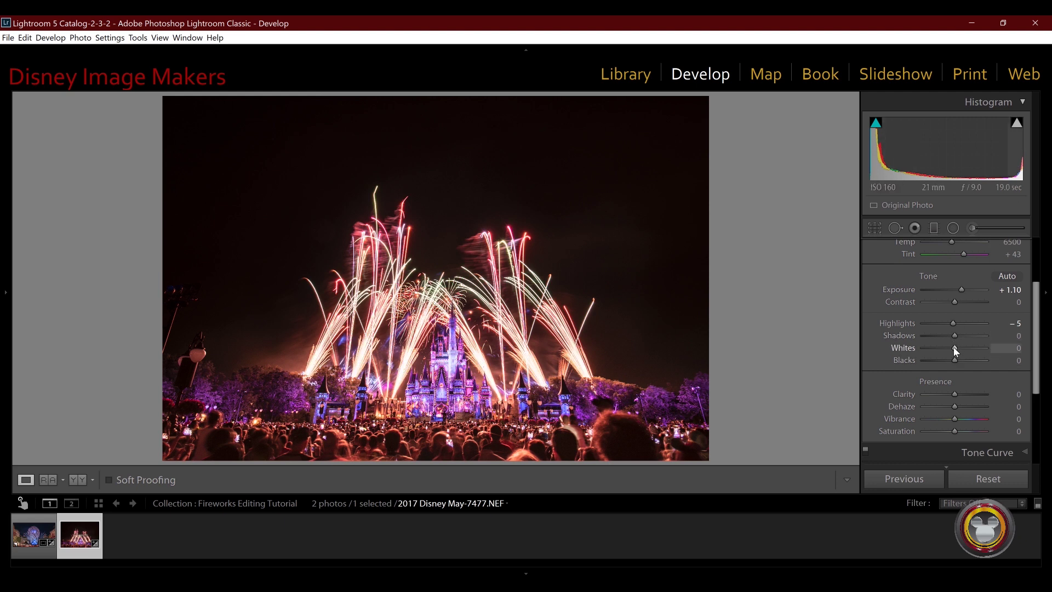
mouse_move(953, 347)
mouse_down()
mouse_move(903, 356)
mouse_move(952, 354)
mouse_move(944, 330)
mouse_move(953, 330)
mouse_move(939, 331)
mouse_move(949, 330)
mouse_up()
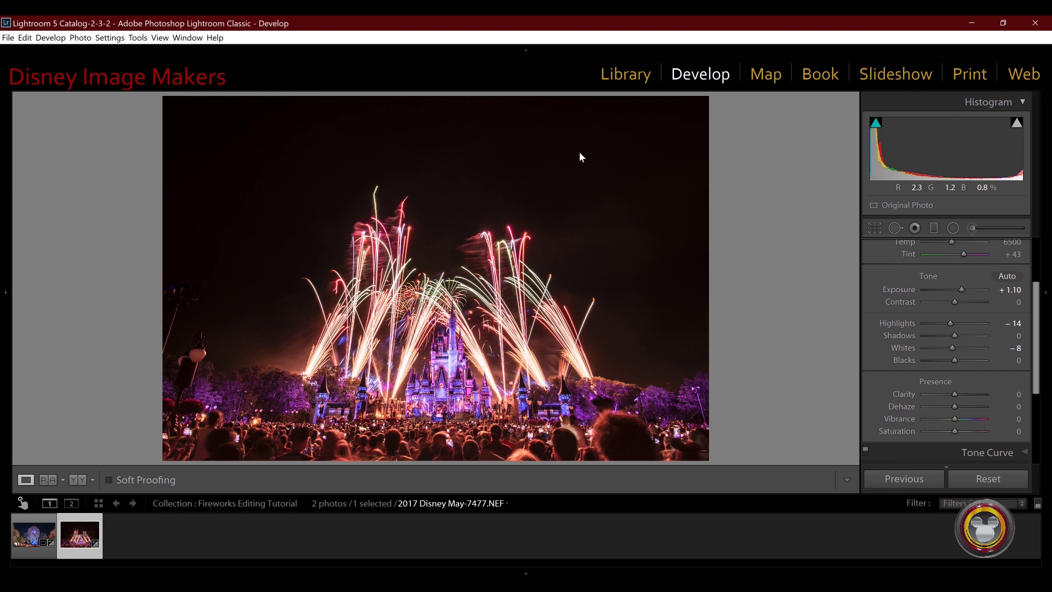
click(870, 227)
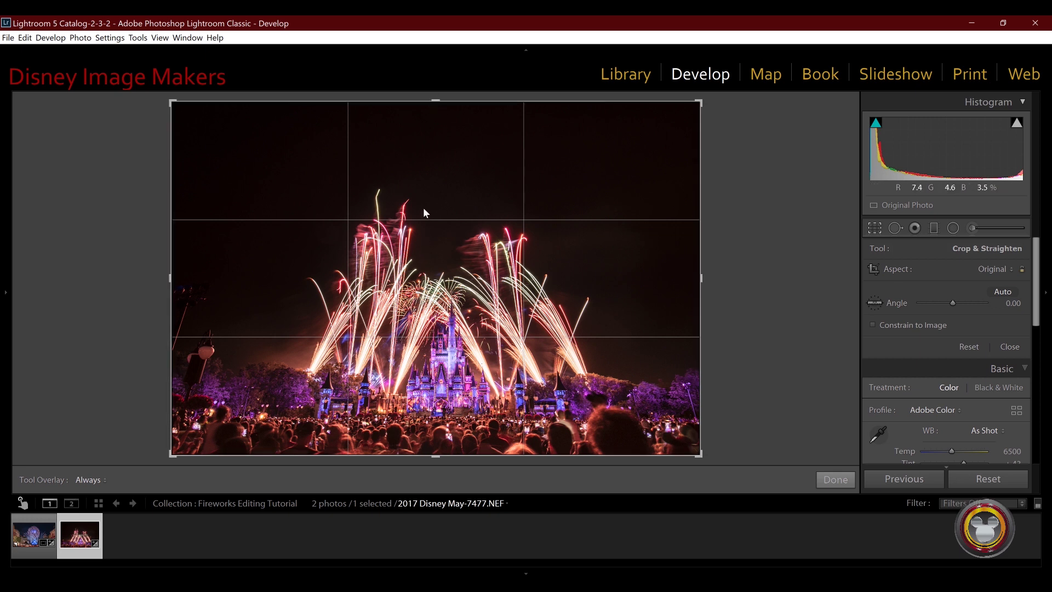
- Trim sky off the top of the crop, try a 2 x 1 aspect, then settle on 16 x 9
drag(445, 100, 447, 133)
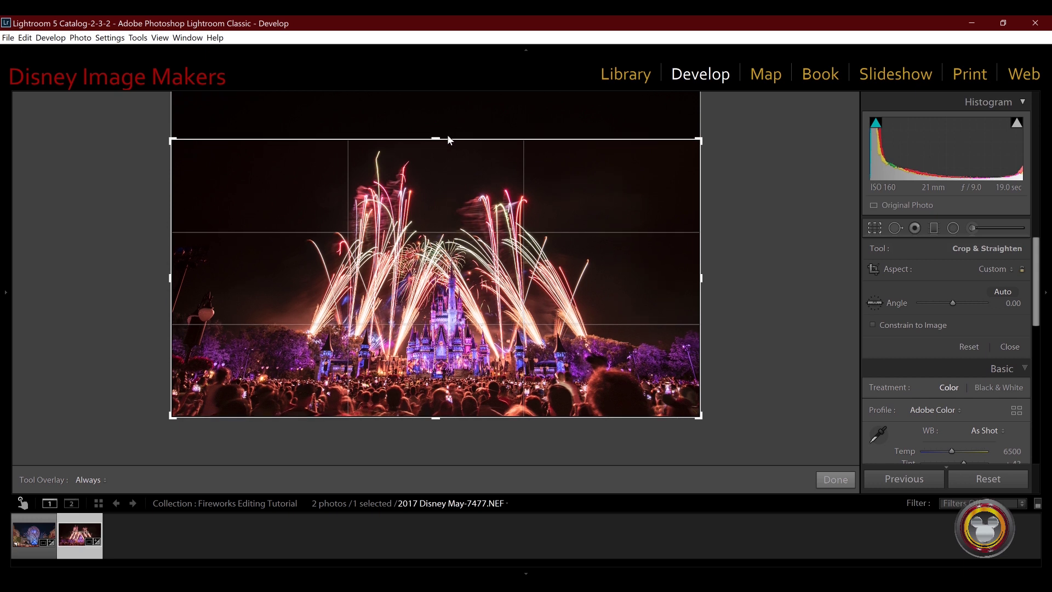
drag(447, 139, 448, 142)
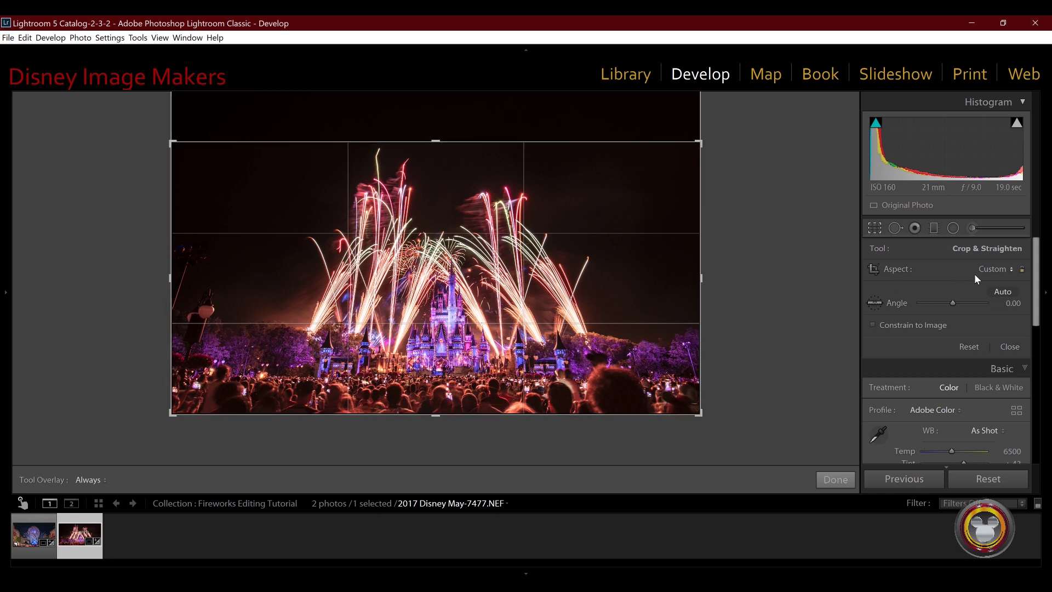
click(988, 271)
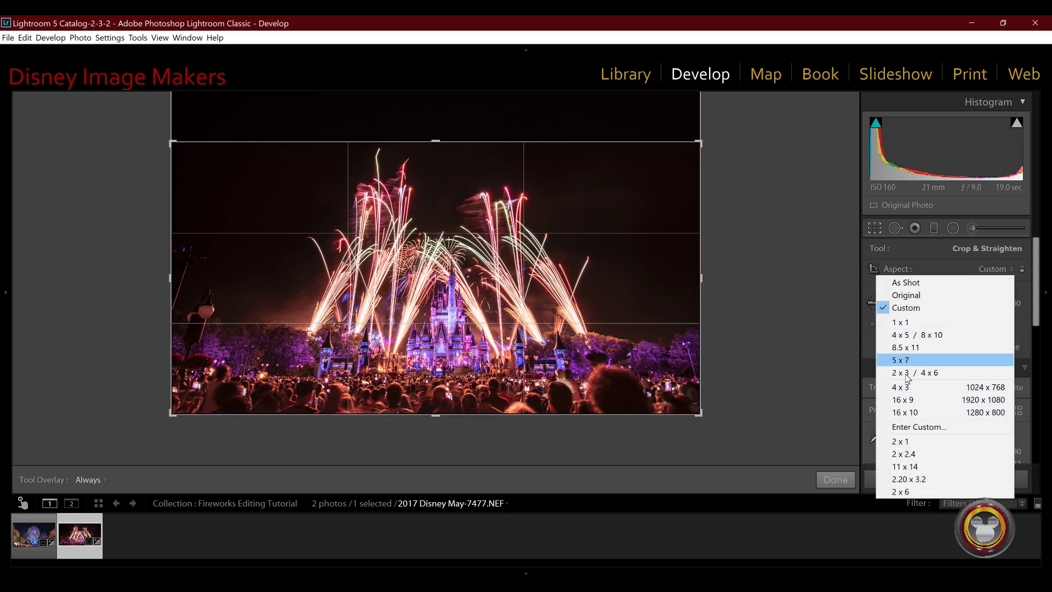
click(900, 441)
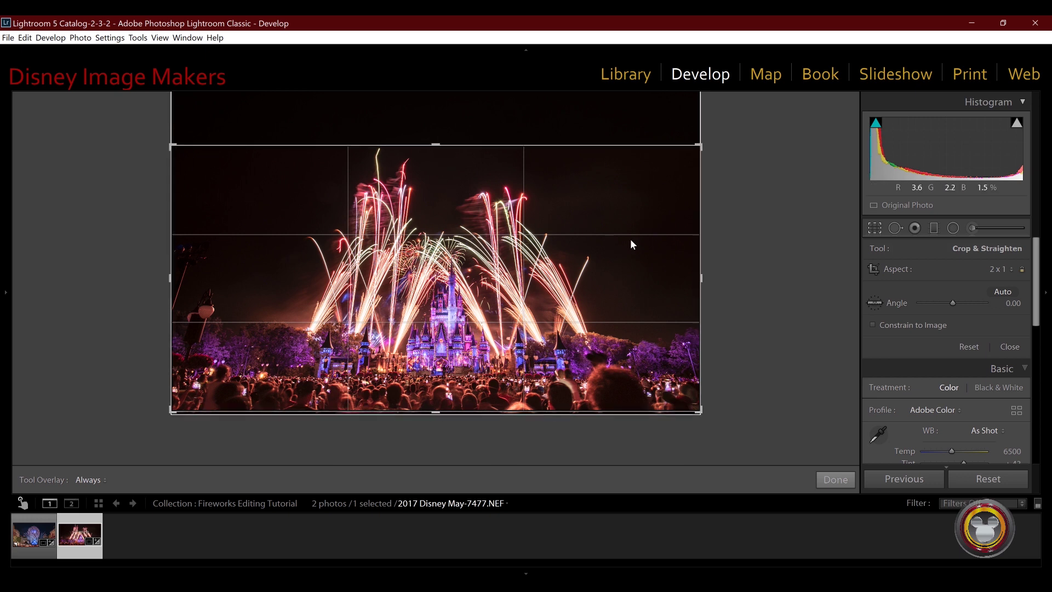
click(997, 269)
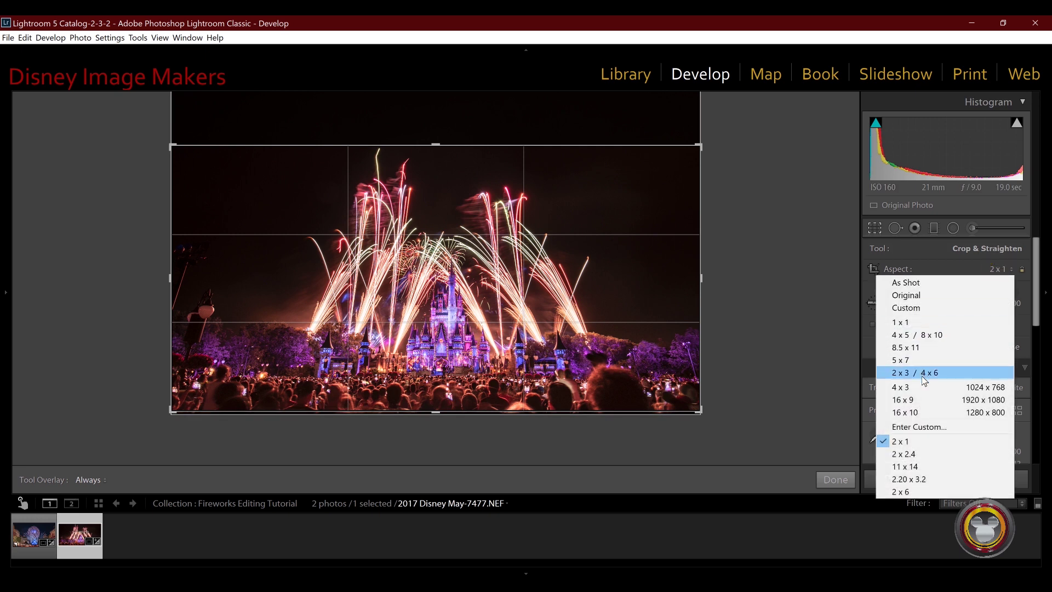
click(912, 399)
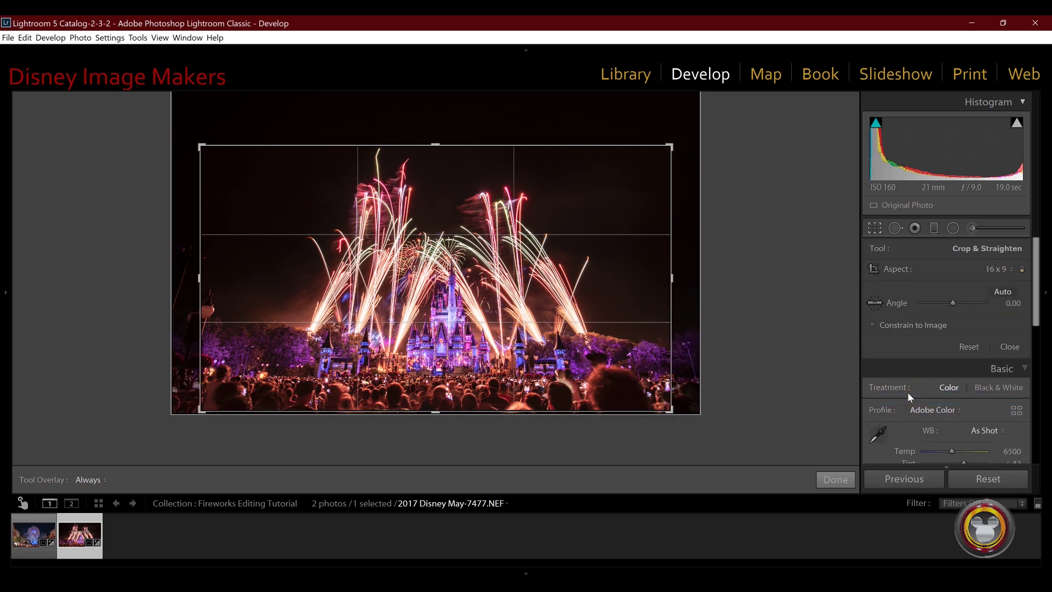
- Switch the crop to 1 x 1, enlarge it upward, centre the castle, and apply it
click(995, 270)
click(931, 322)
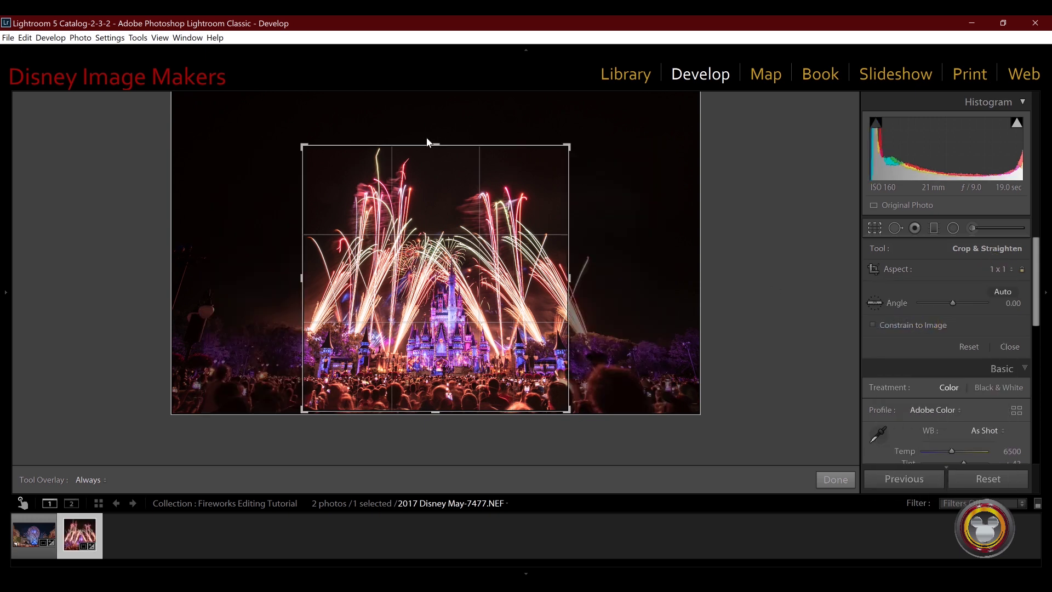
drag(438, 146, 441, 133)
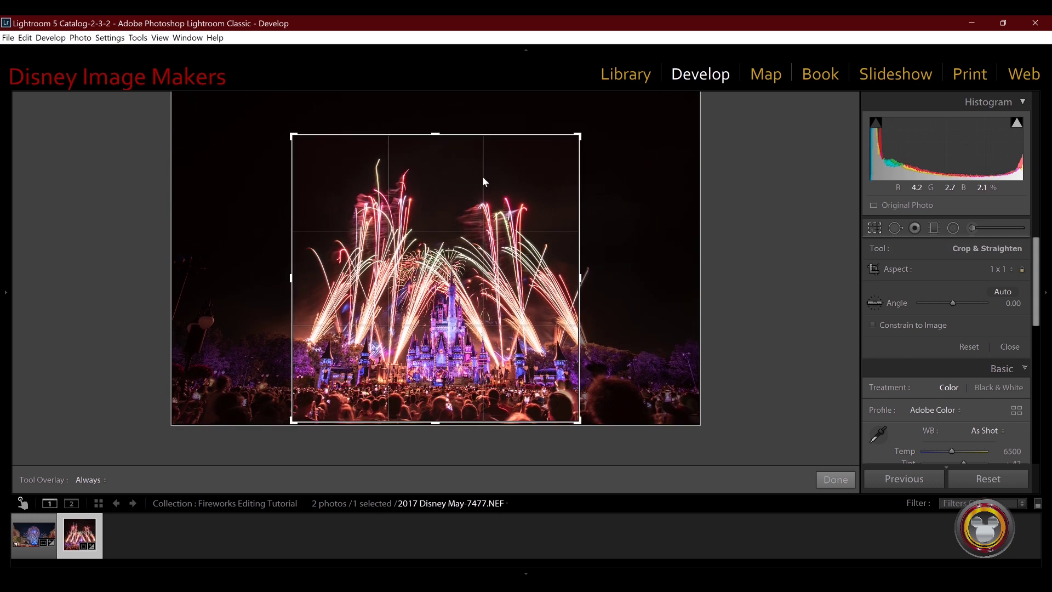
mouse_move(499, 279)
mouse_down()
mouse_move(487, 276)
mouse_move(496, 277)
mouse_up()
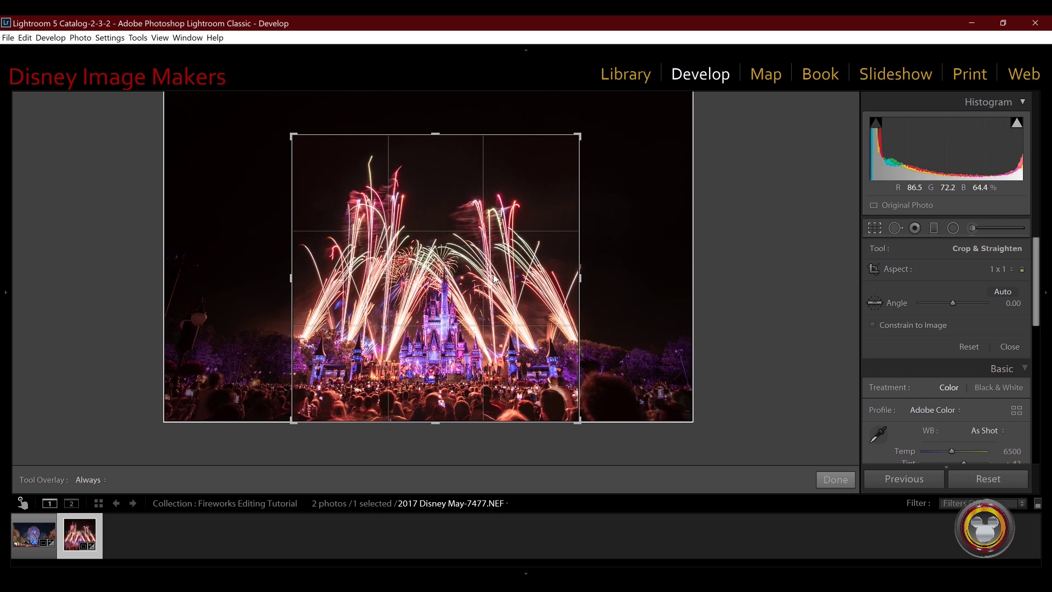
click(833, 480)
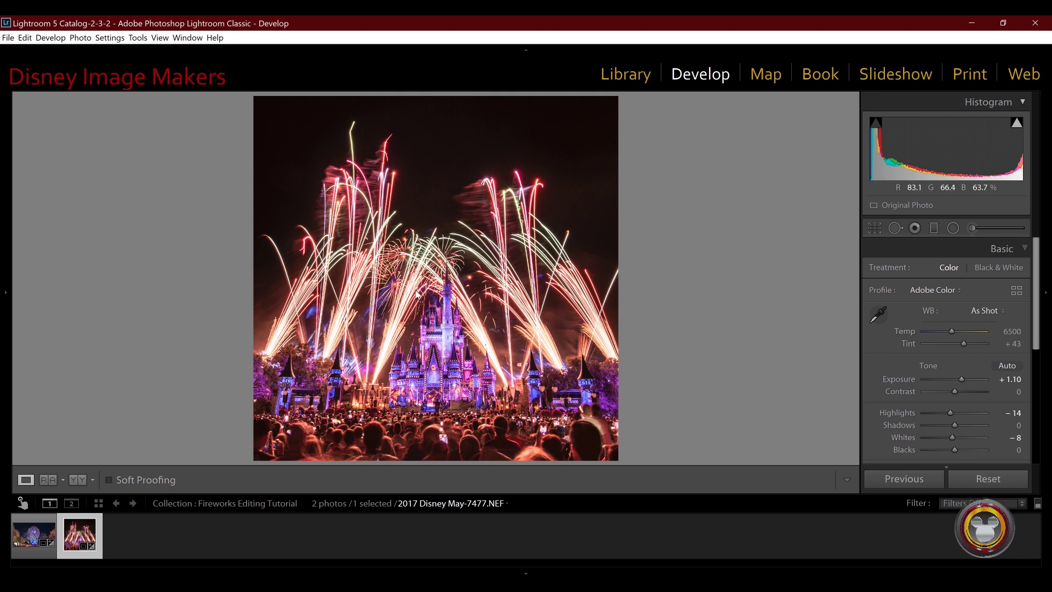
- Show the square-cropped fireworks photo in Before & After comparison view
key(y)
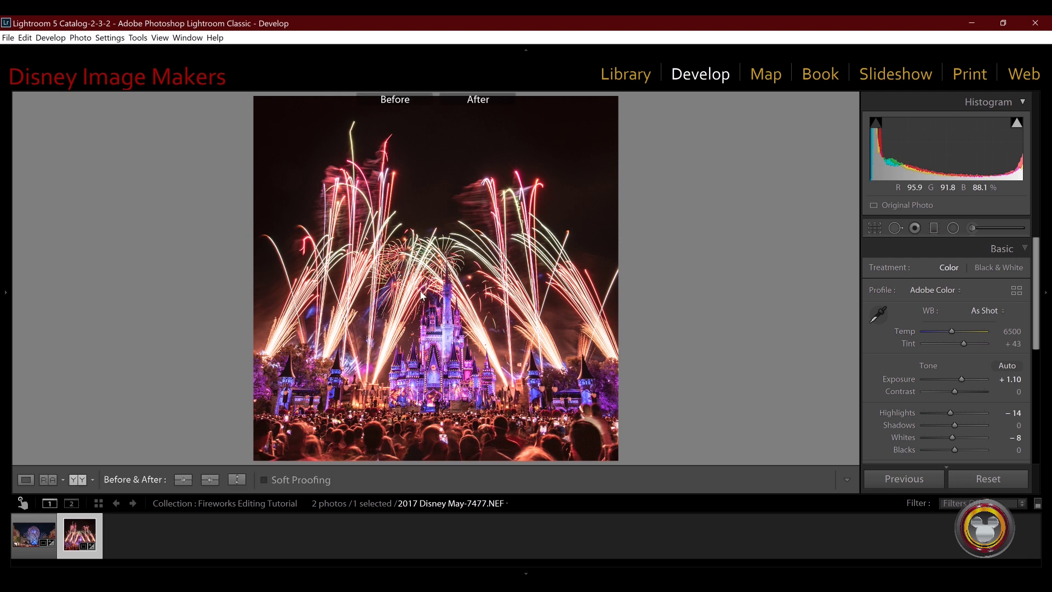